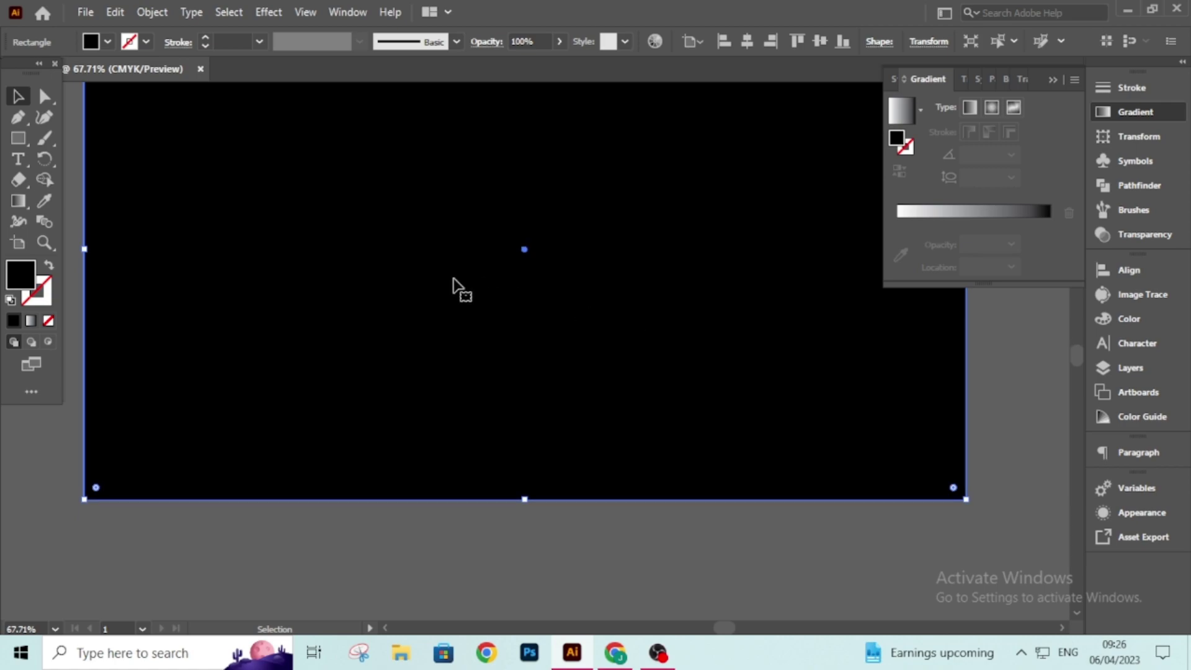
Send the black rectangle behind the LOREM text and lock it in place.
key(ctrl+shift+[)
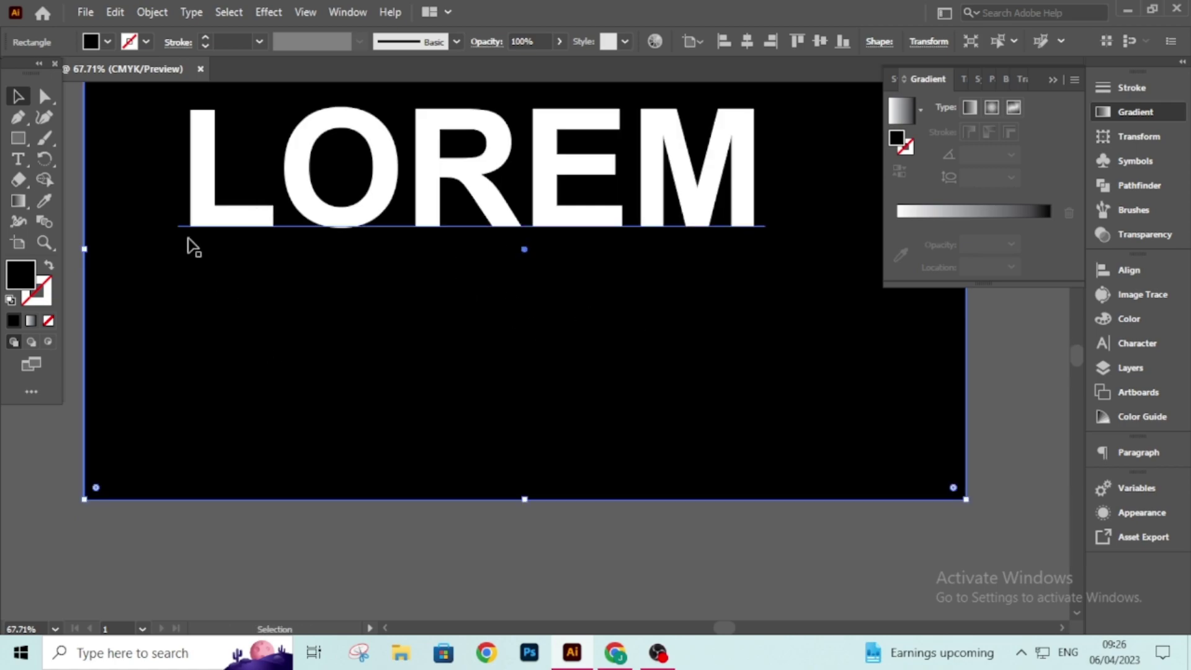
click(157, 11)
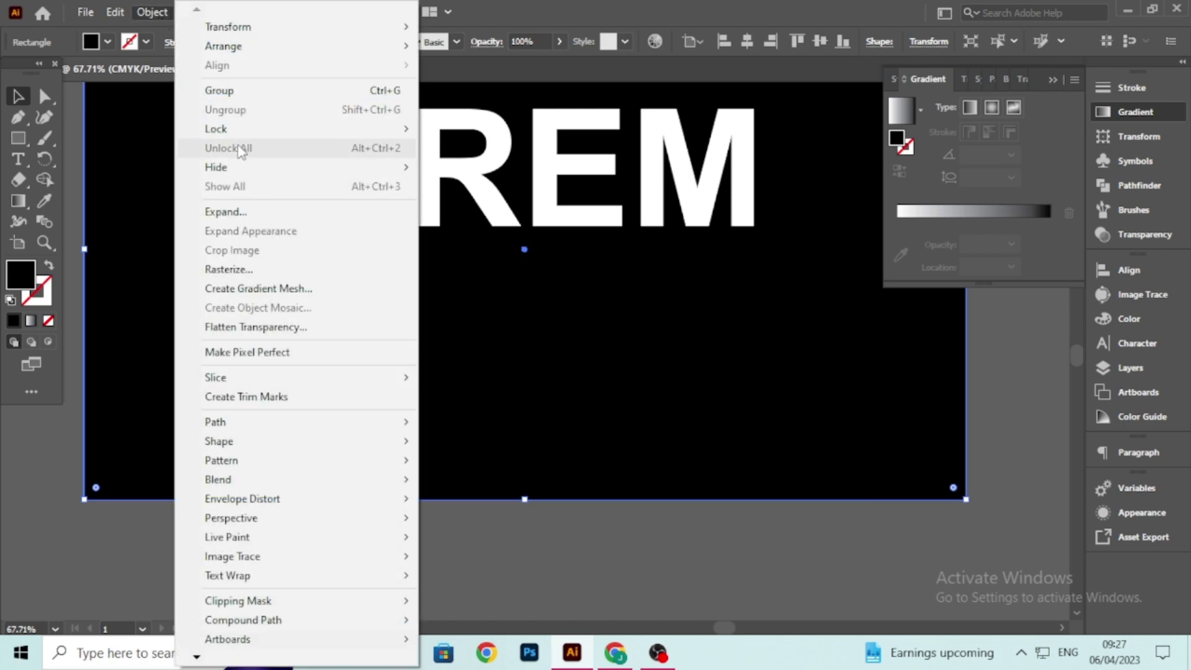
mouse_move(303, 127)
click(459, 129)
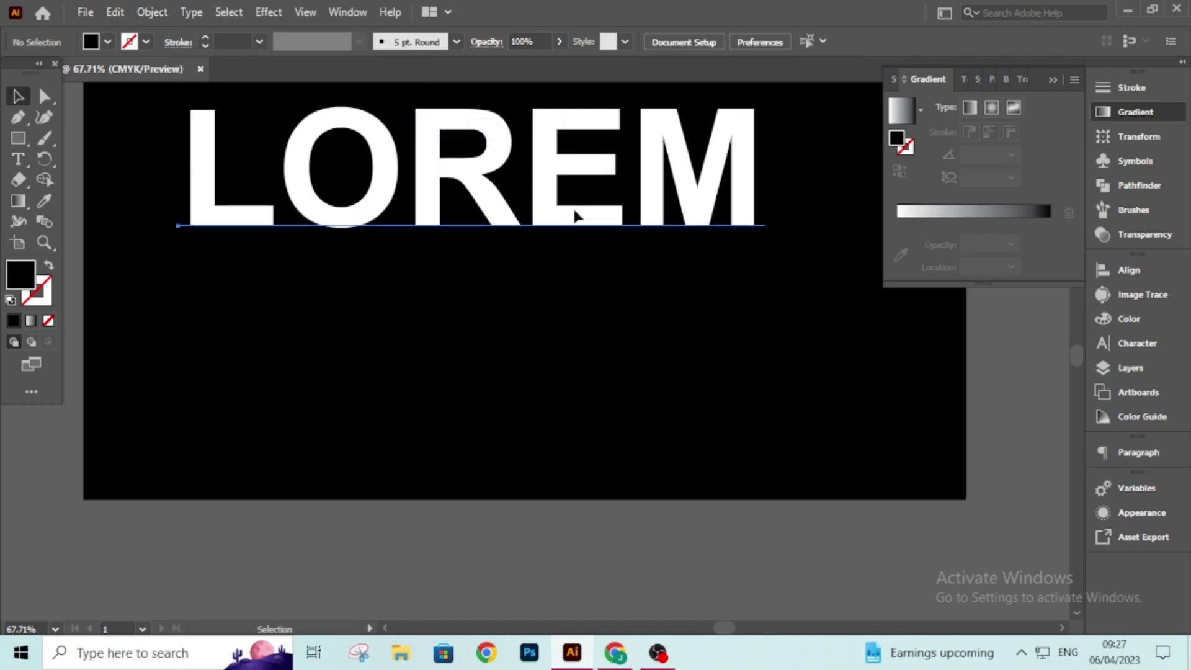
Move the LOREM text toward the middle of the black background and convert it to outlines.
drag(574, 211, 613, 234)
key(ctrl+minus)
scroll(556, 231, up, 3)
scroll(652, 273, down, 5)
right_click(627, 310)
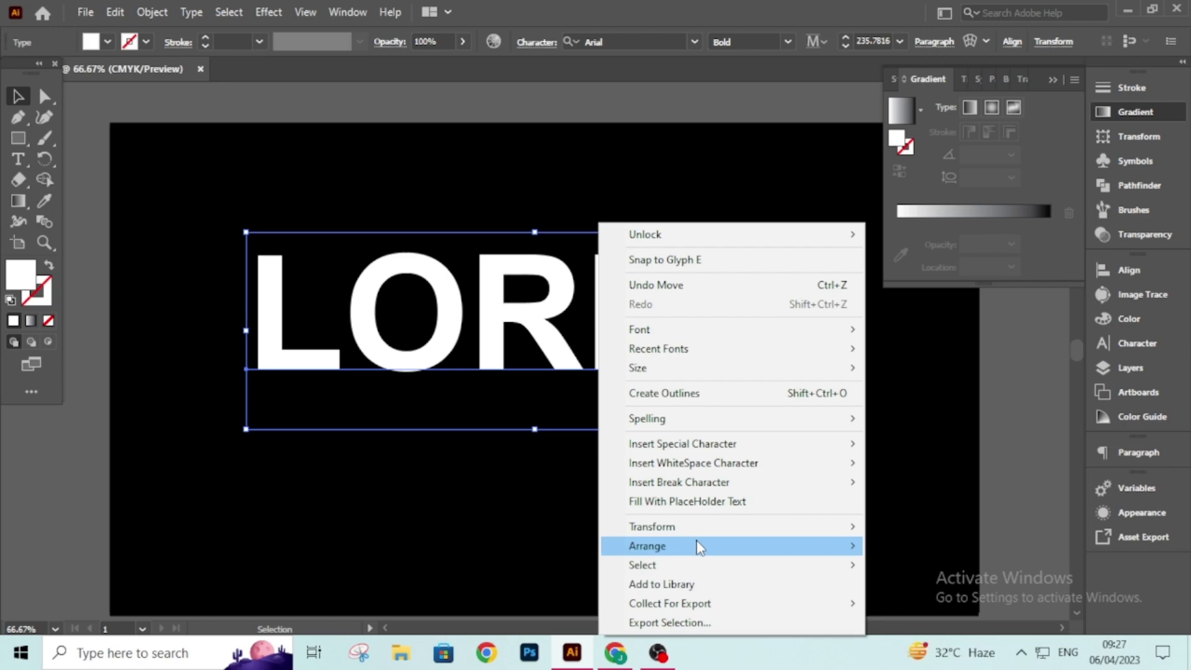
click(687, 397)
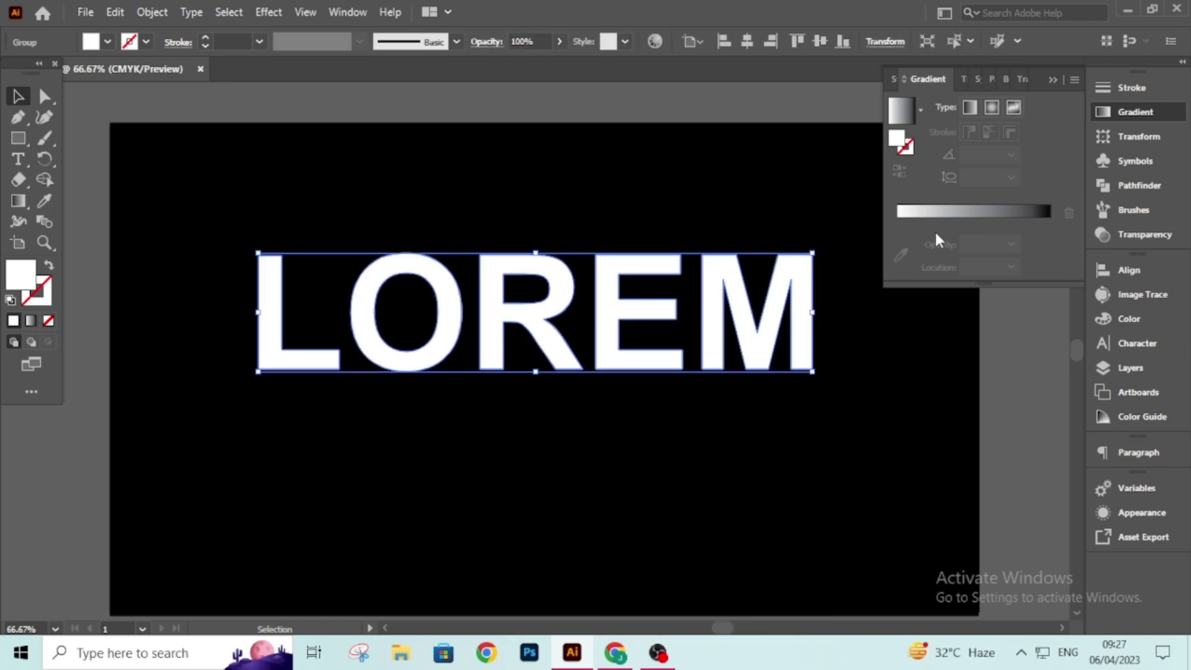
Fill the outlined letters with the white-to-black linear gradient and set its black stop to 0% opacity.
click(952, 214)
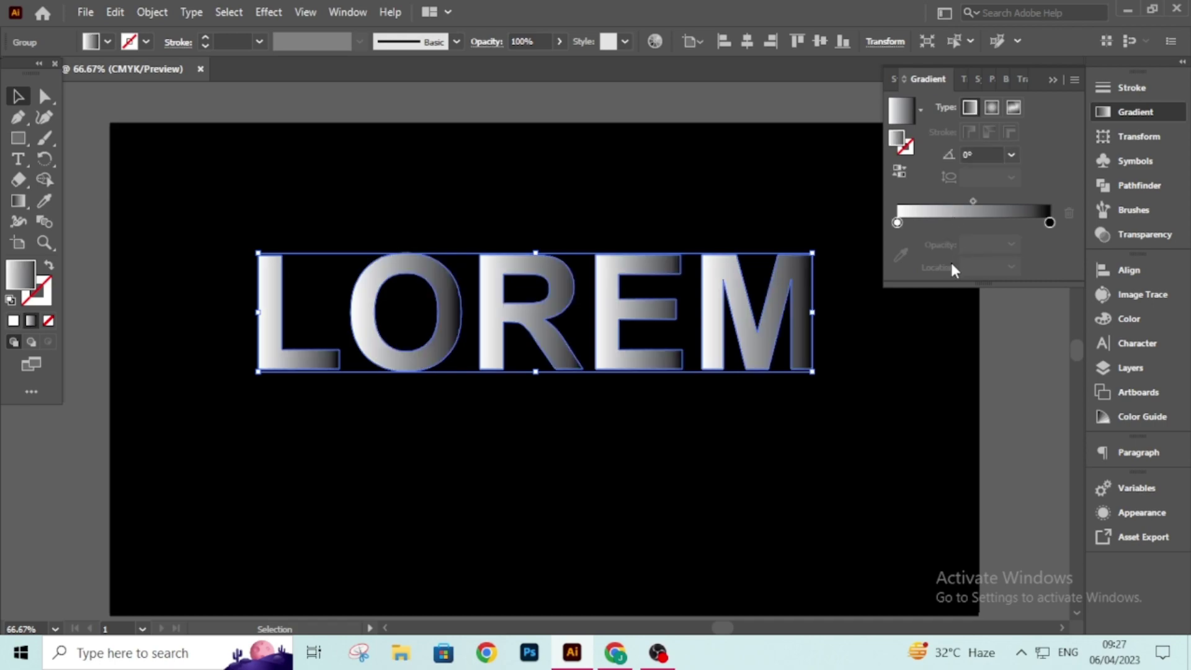
click(1050, 222)
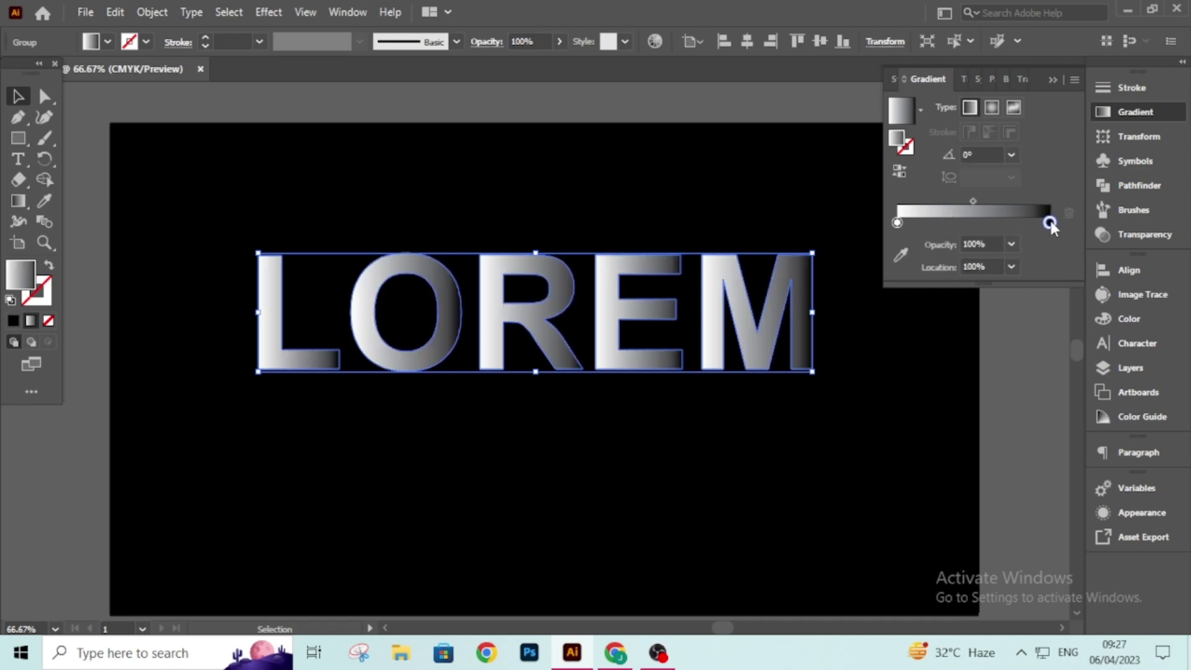
double_click(1049, 221)
click(1050, 222)
double_click(1049, 221)
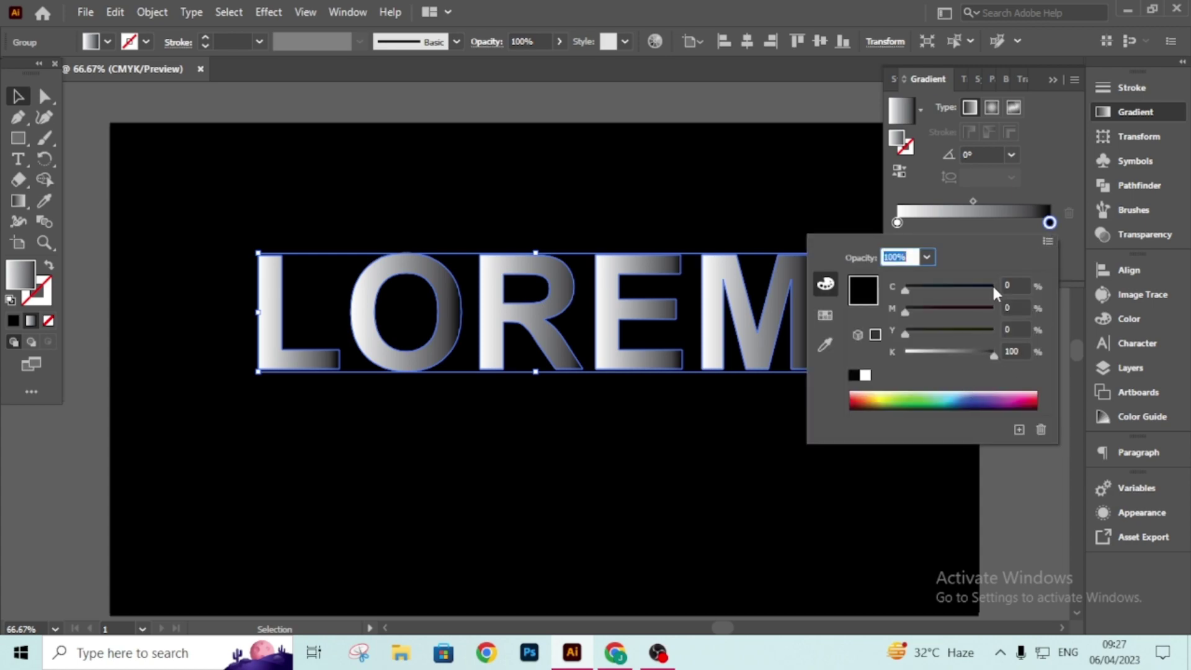
text(0)
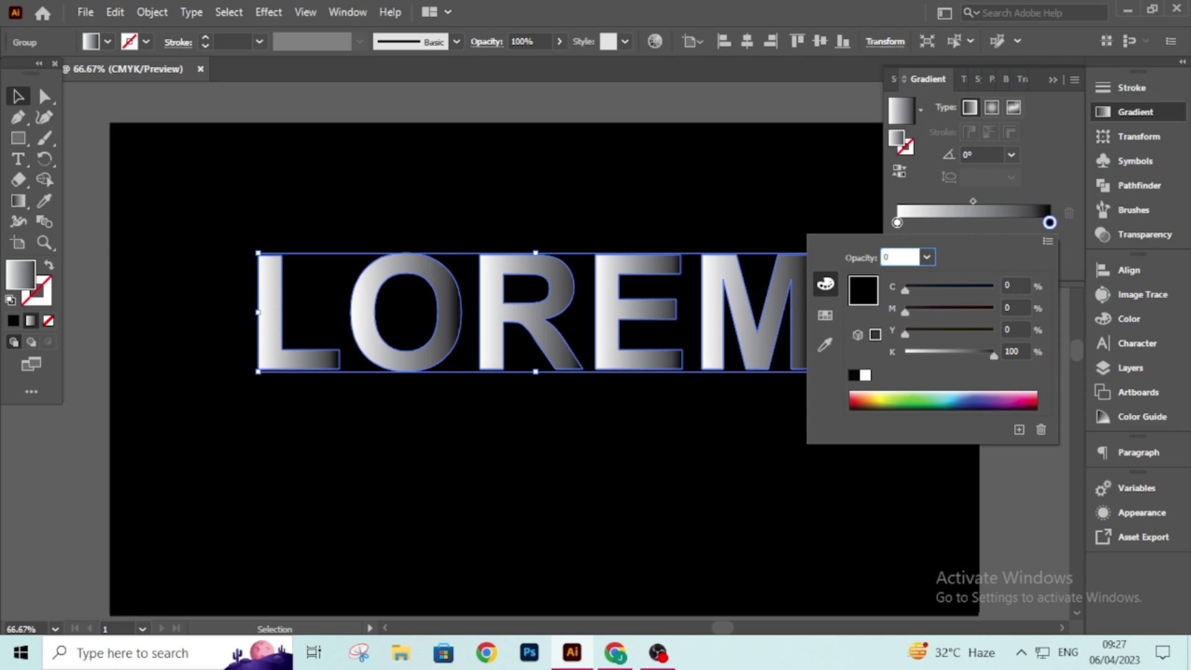
key(Return)
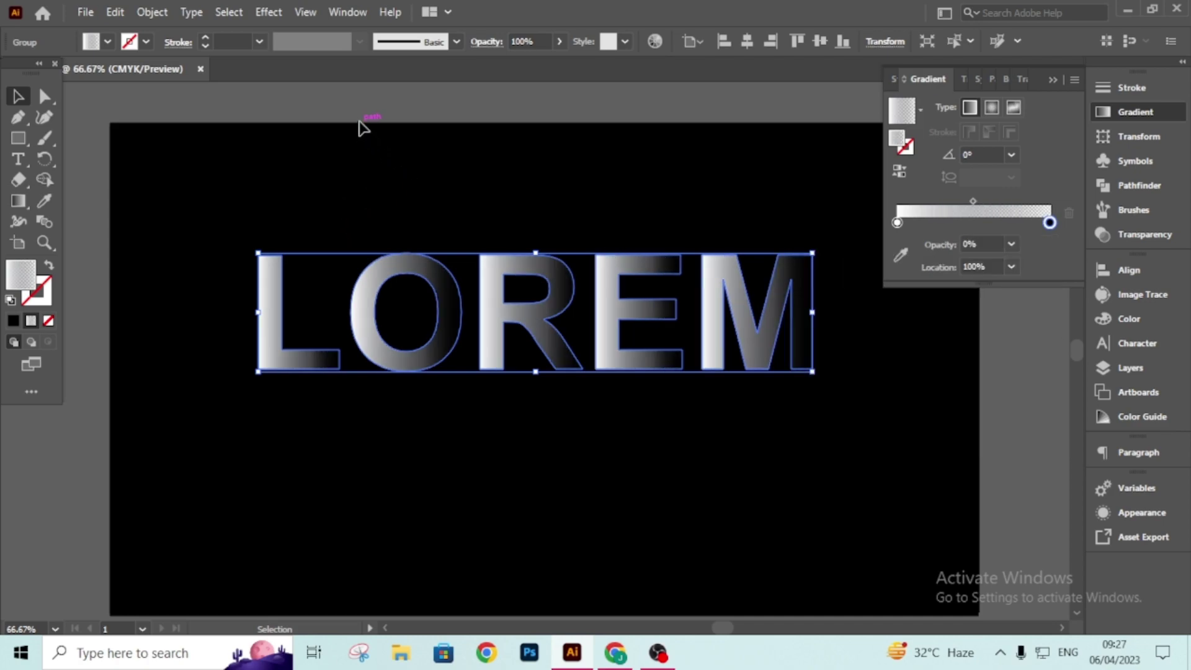
Ungroup the outlined LOREM letters.
click(341, 175)
click(262, 321)
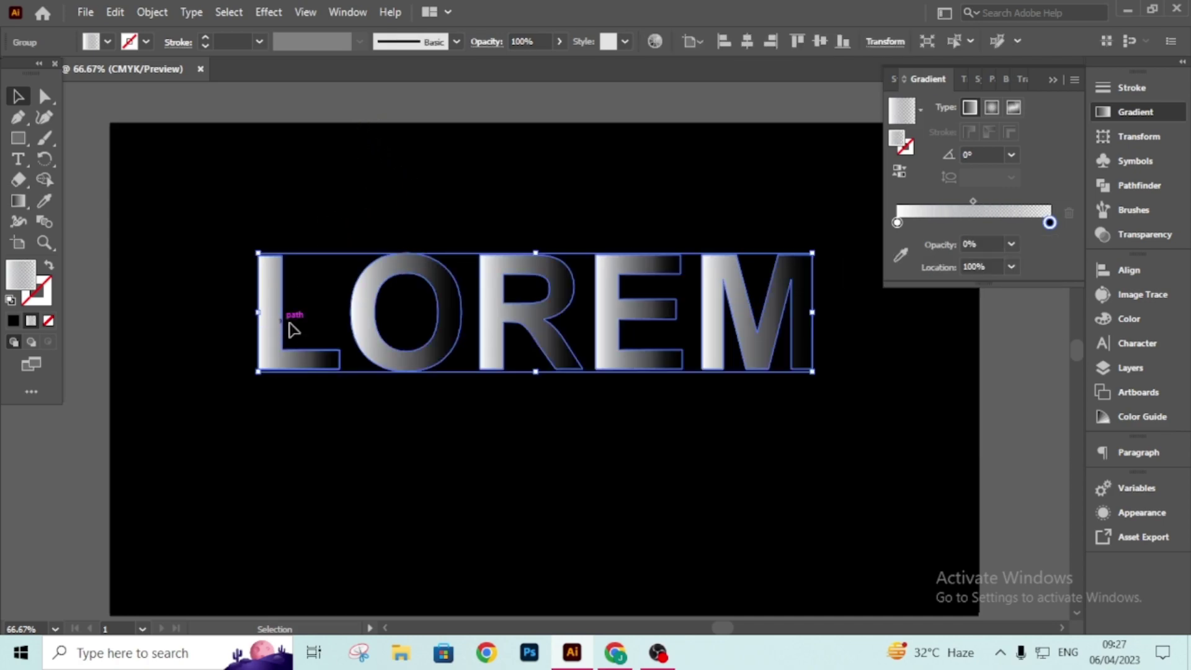
right_click(380, 340)
click(439, 174)
Shift the O, R, E and M toward the L so that each letter slightly overlaps the faded side of its neighbour.
drag(339, 358, 263, 342)
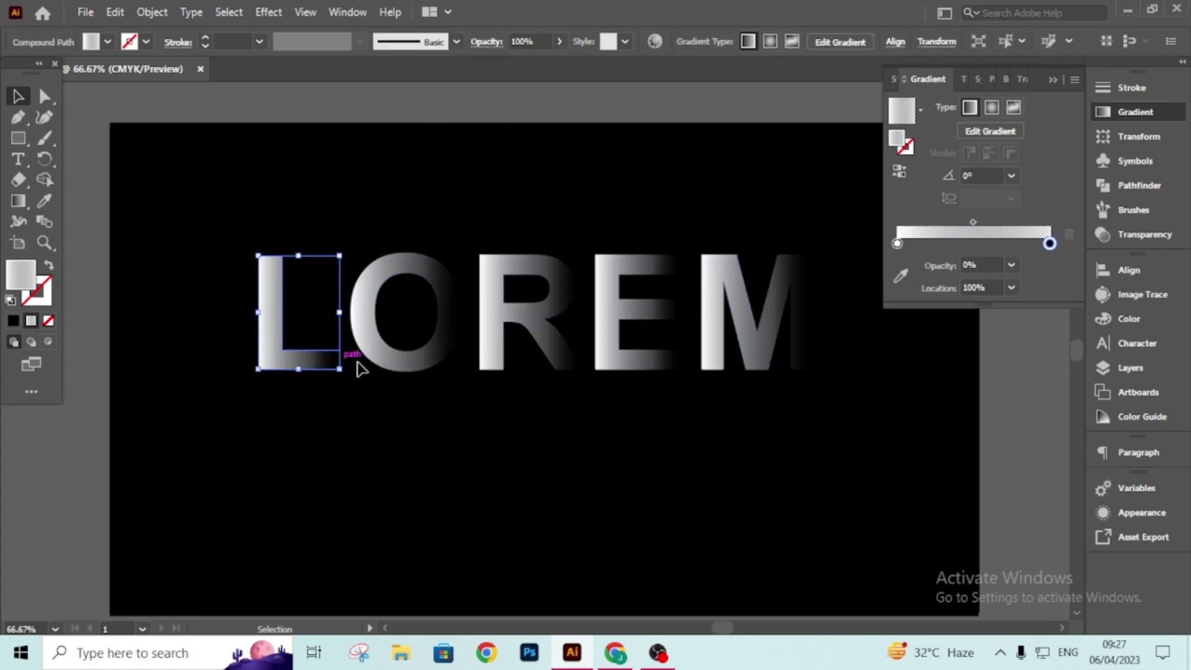
click(409, 352)
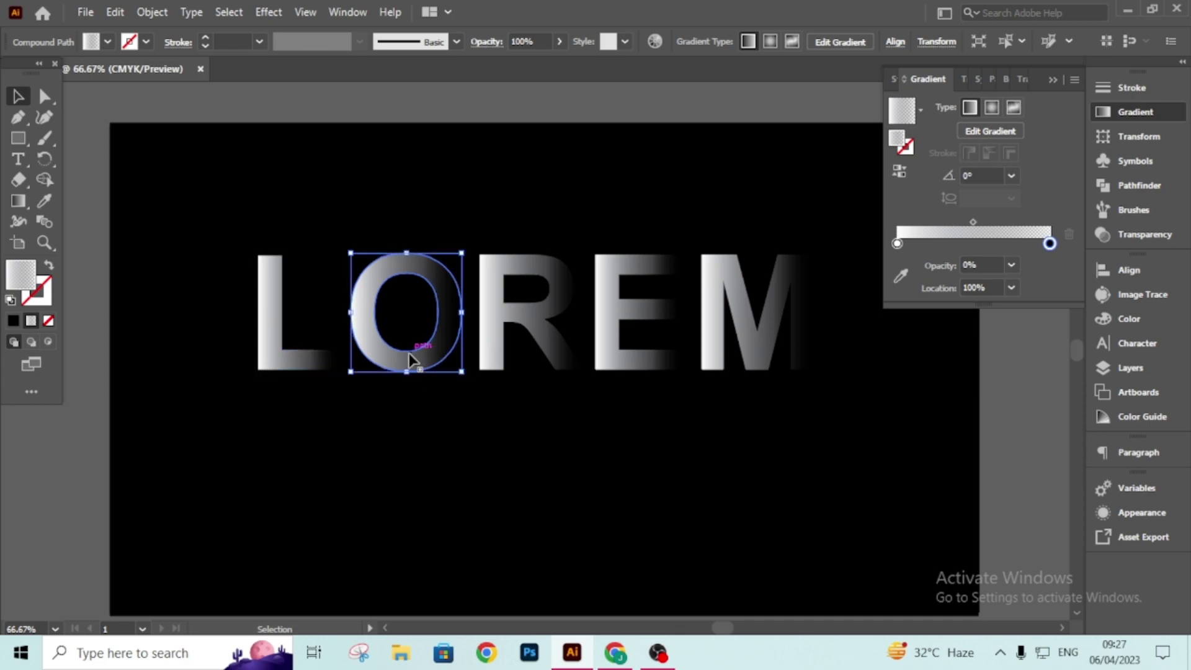
drag(412, 358, 389, 357)
drag(487, 348, 461, 353)
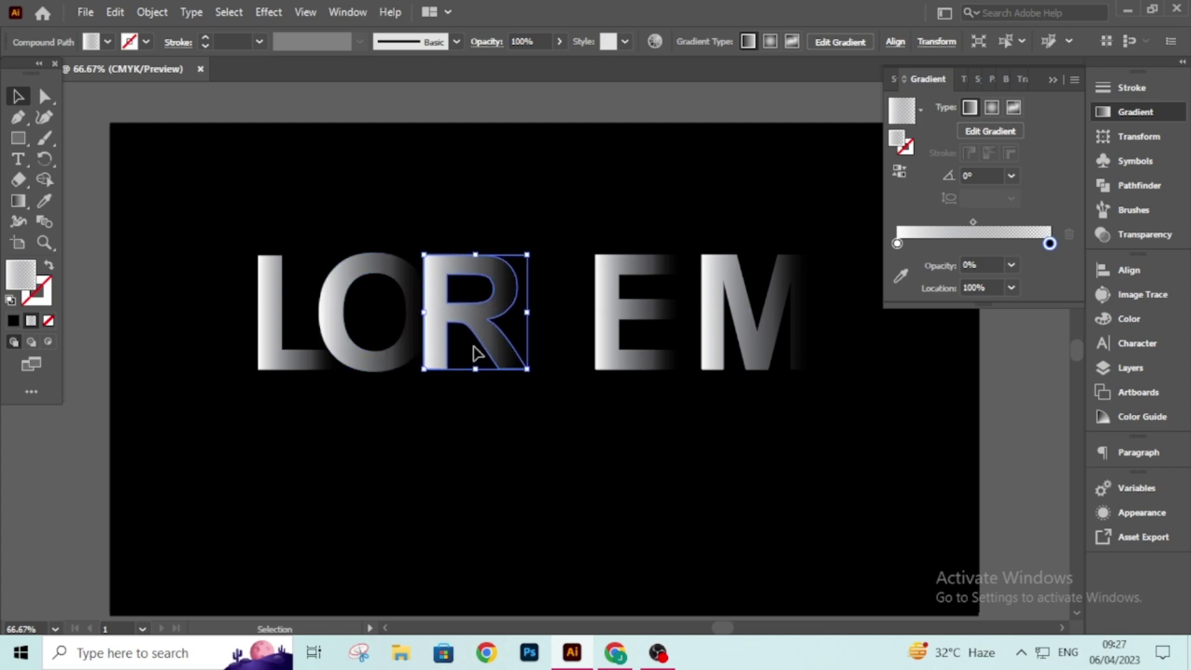
drag(596, 330, 509, 329)
drag(713, 332, 587, 319)
drag(338, 336, 333, 333)
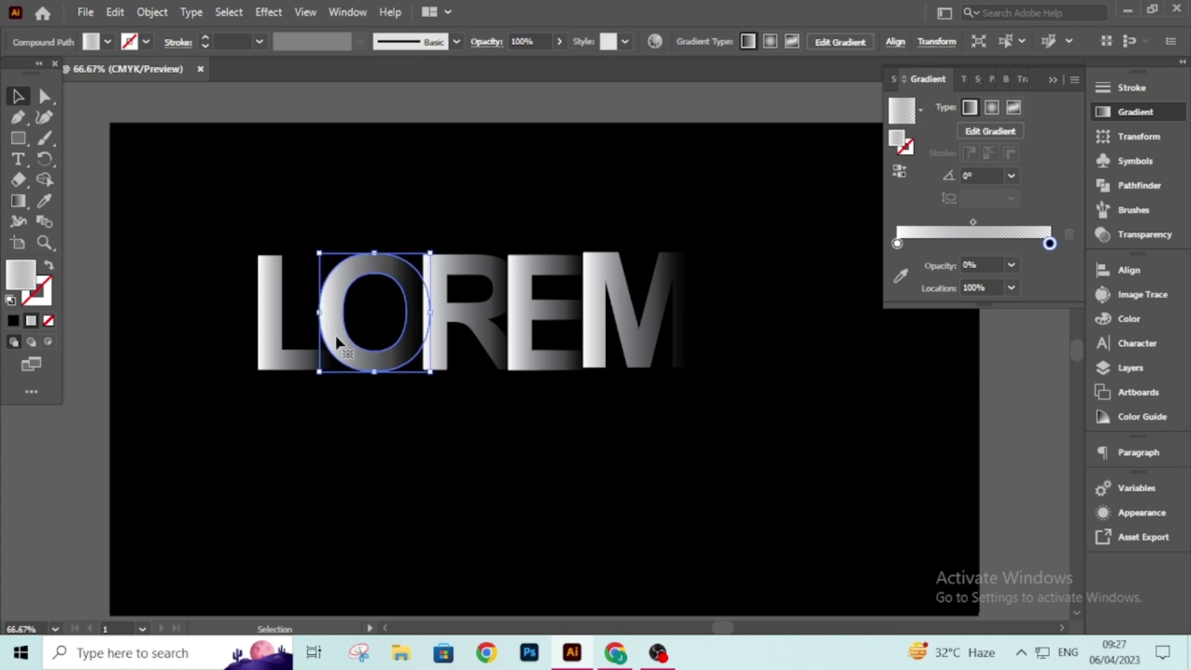
On the L's gradient, move the white stop inward and the transparent stop to about 80% with the Gradient tool.
click(277, 326)
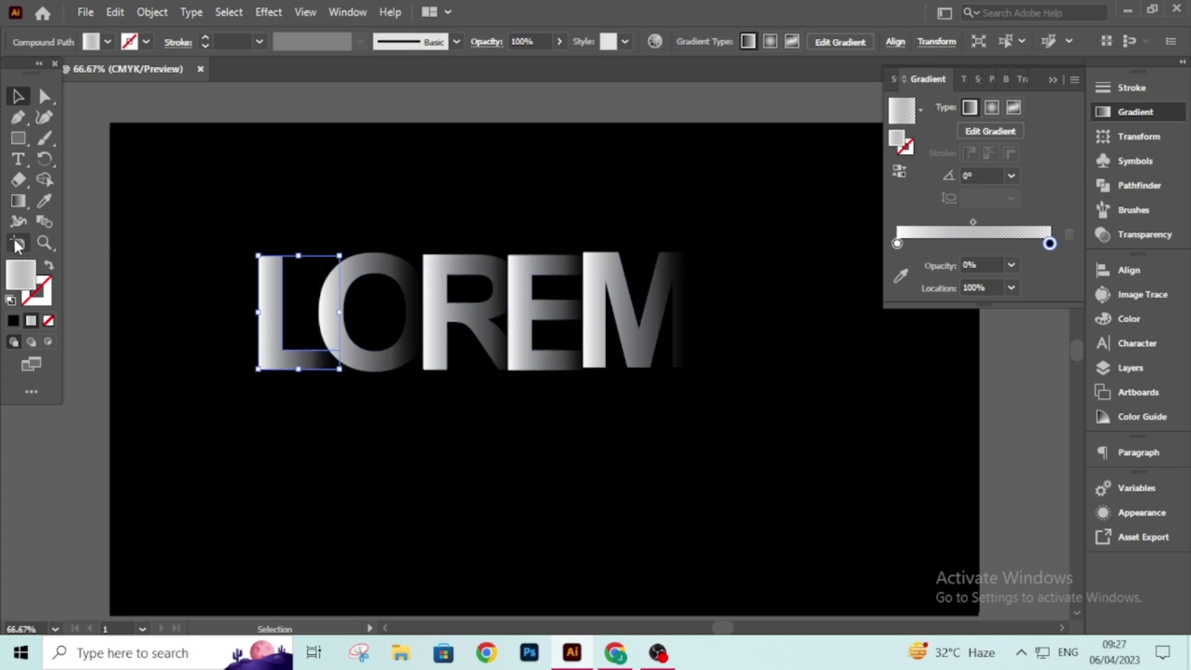
click(18, 201)
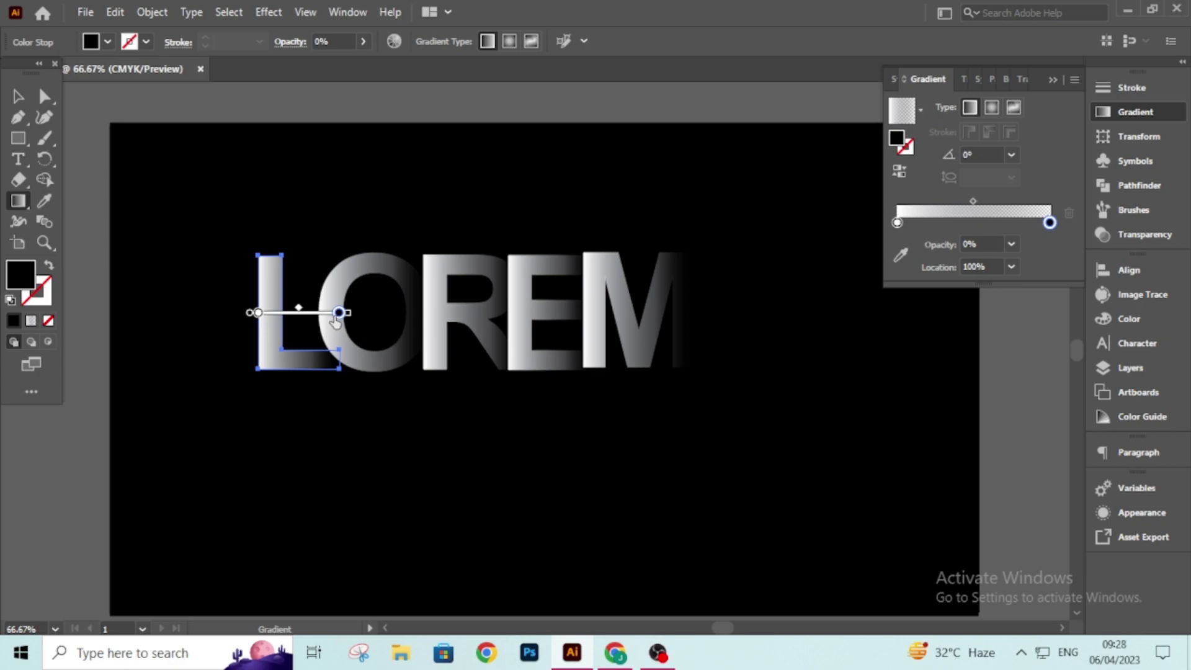
drag(337, 318, 332, 318)
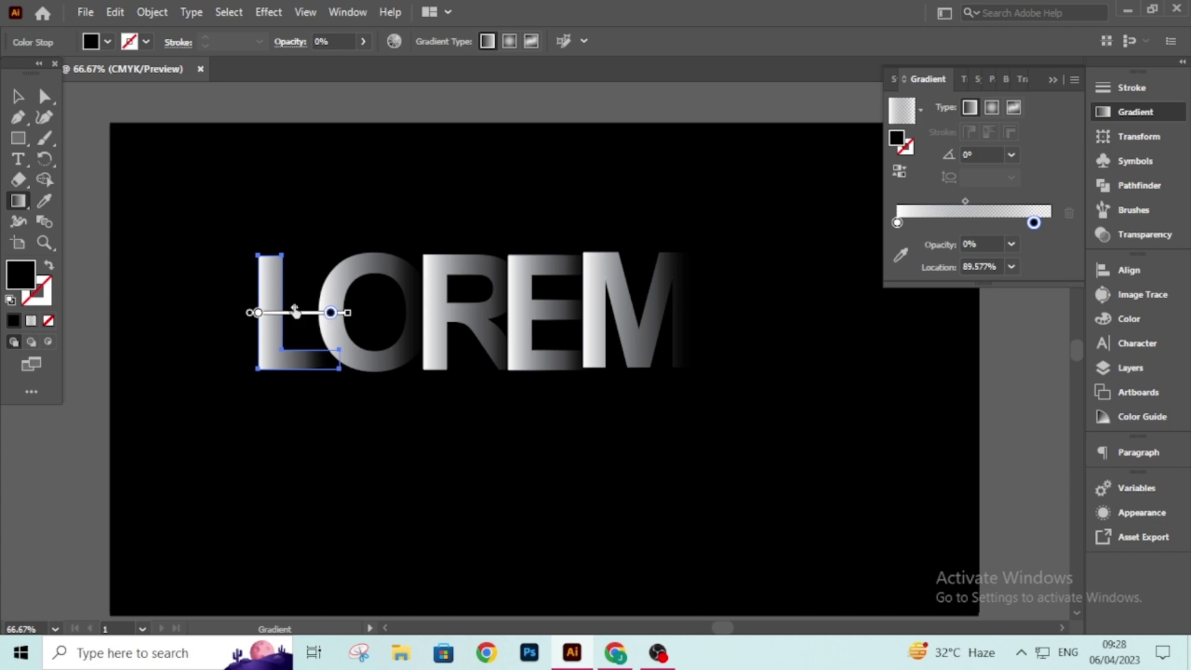
drag(264, 313, 322, 314)
click(329, 314)
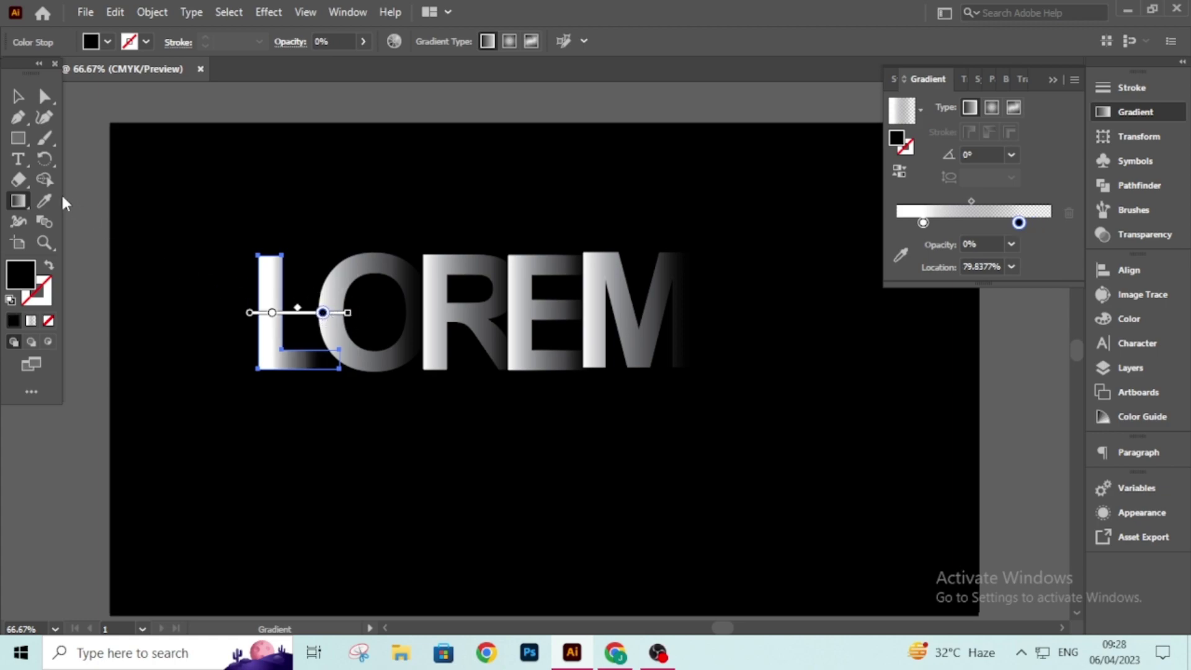
Copy the L's adjusted gradient to the O and the R with the Eyedropper.
click(17, 96)
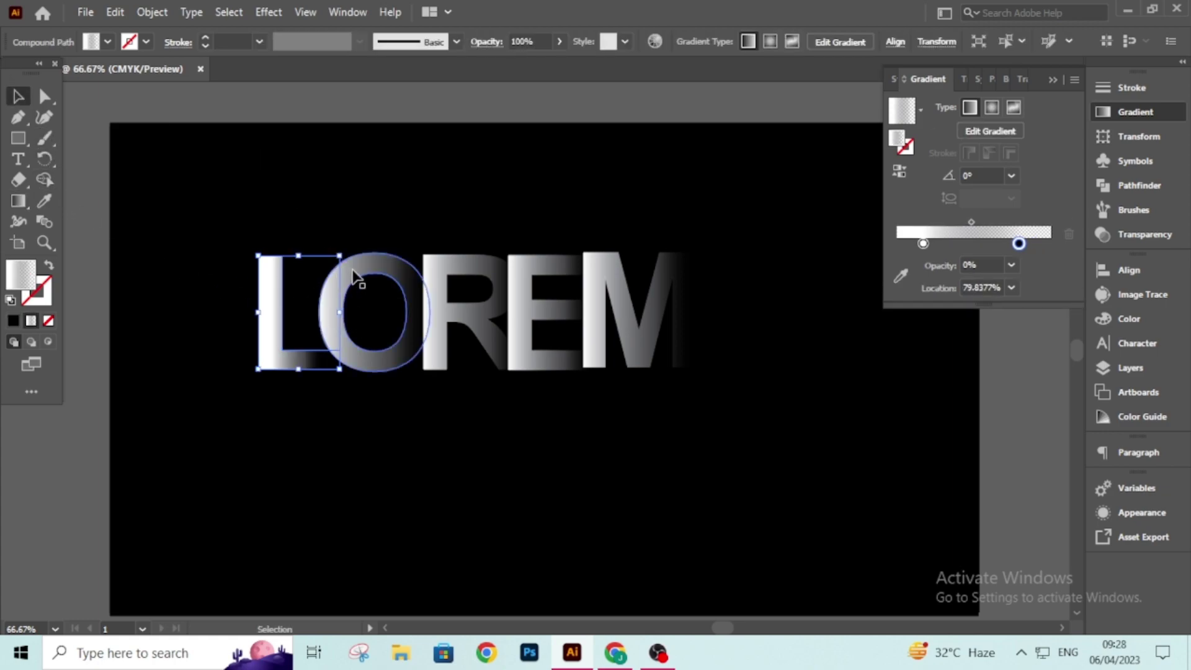
click(352, 278)
click(44, 201)
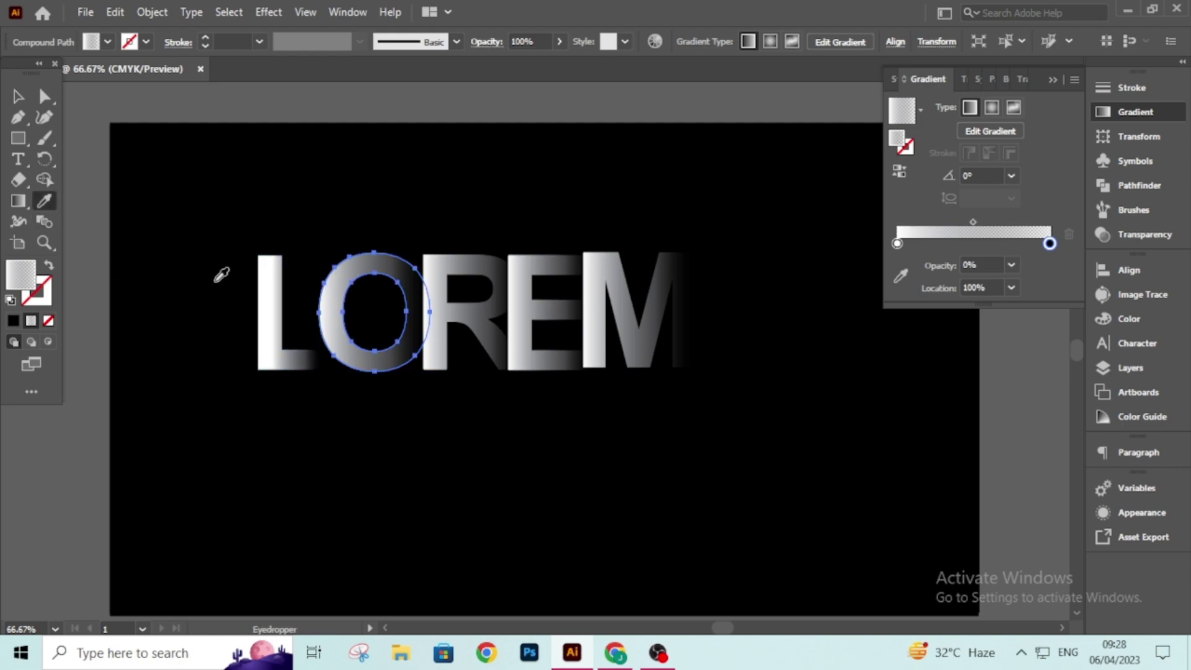
click(278, 277)
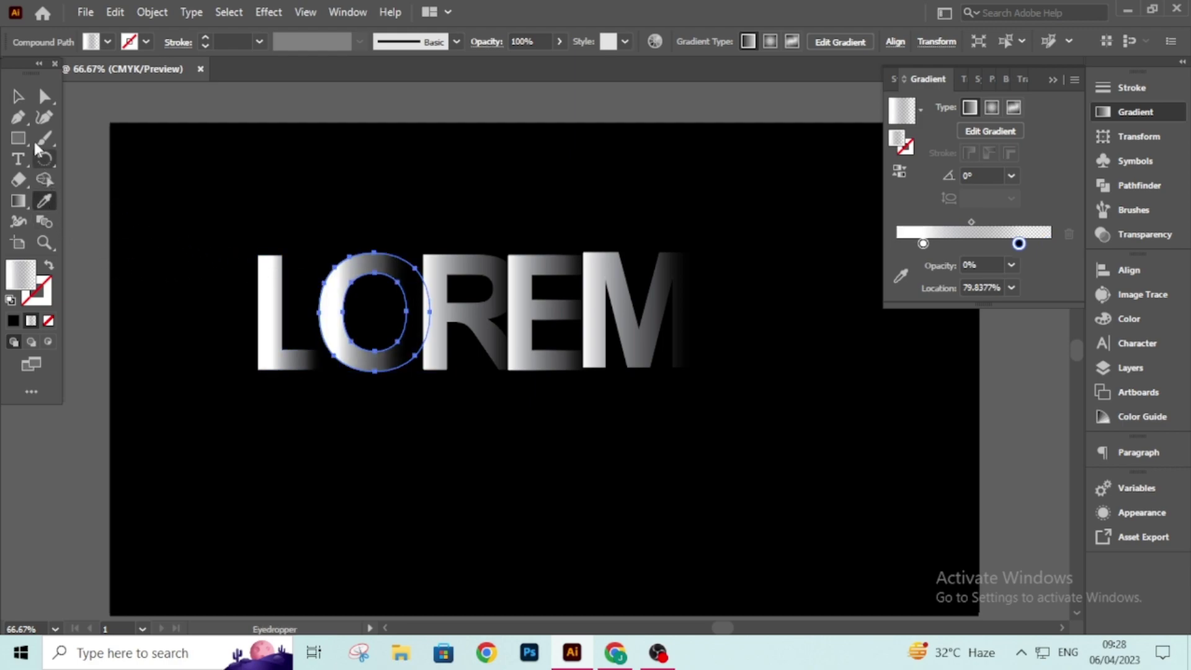
key(v)
click(434, 273)
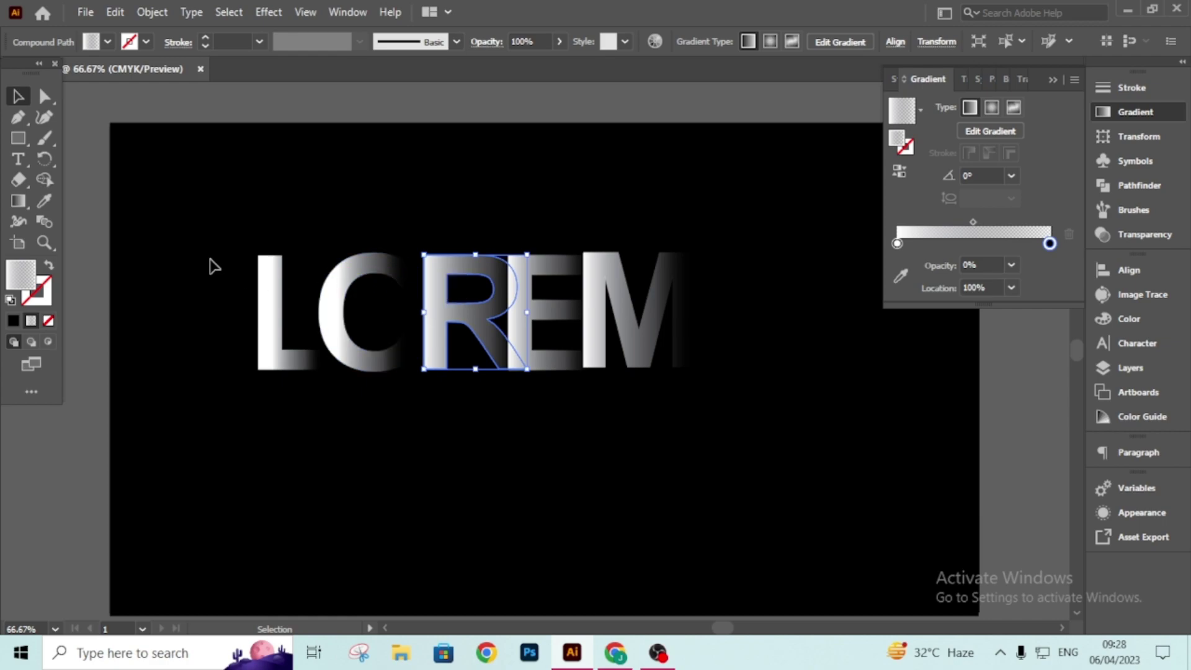
click(45, 201)
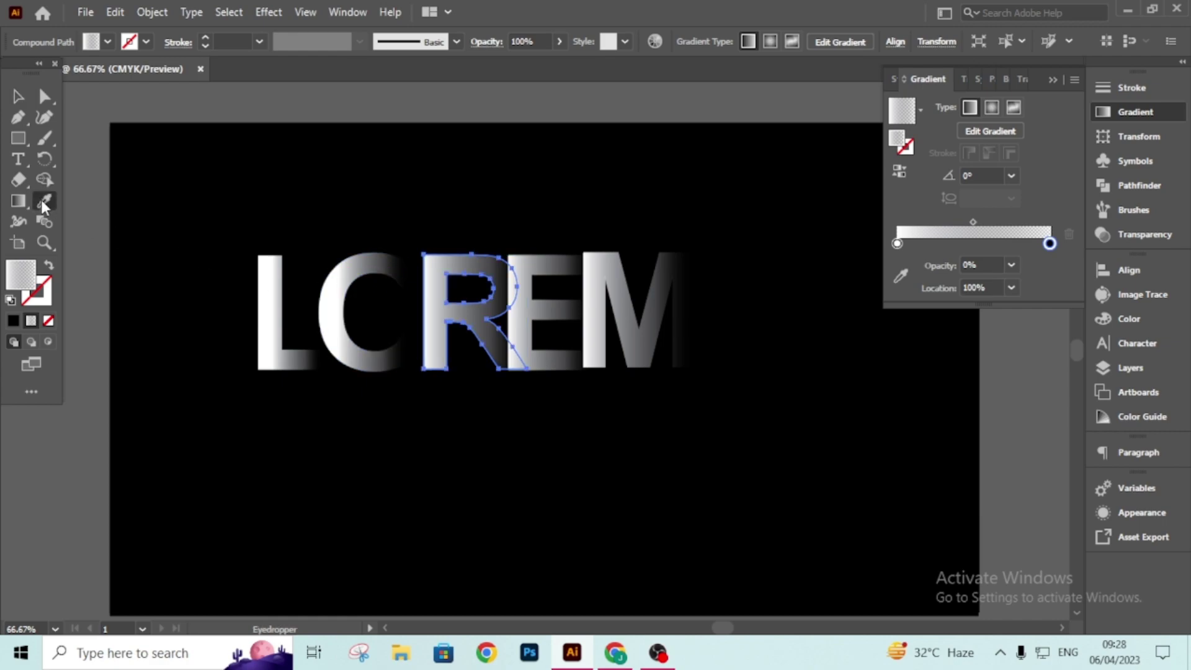
click(332, 288)
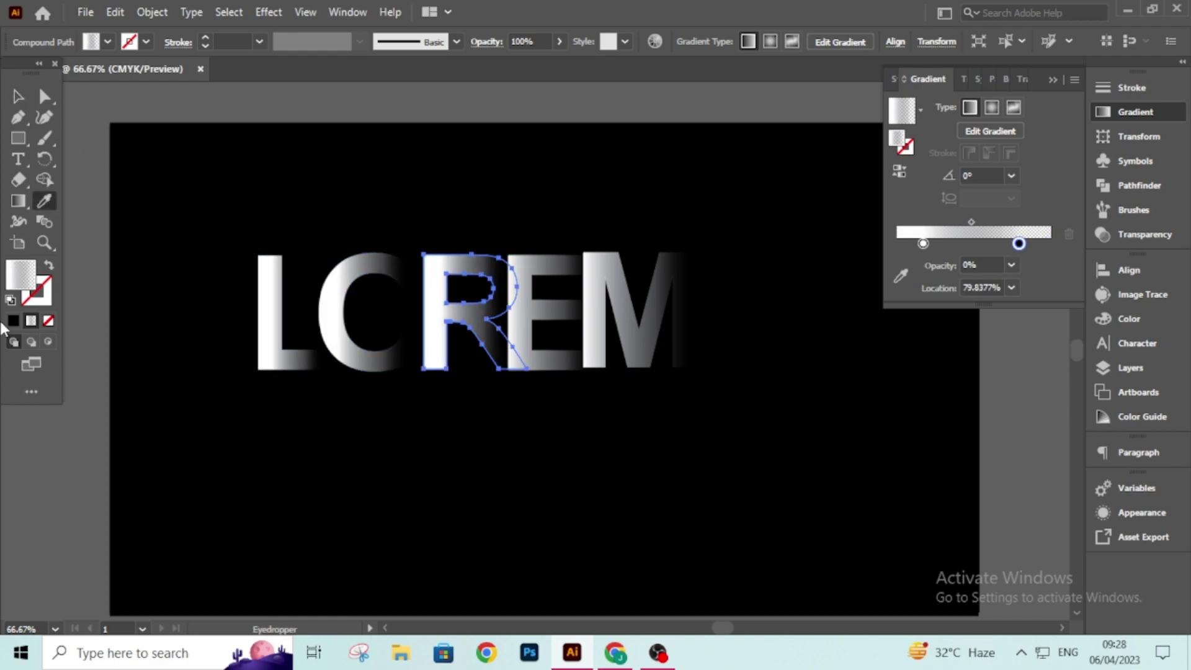
Apply the same adjusted gradient to the E and the M with the Eyedropper.
click(31, 97)
click(559, 322)
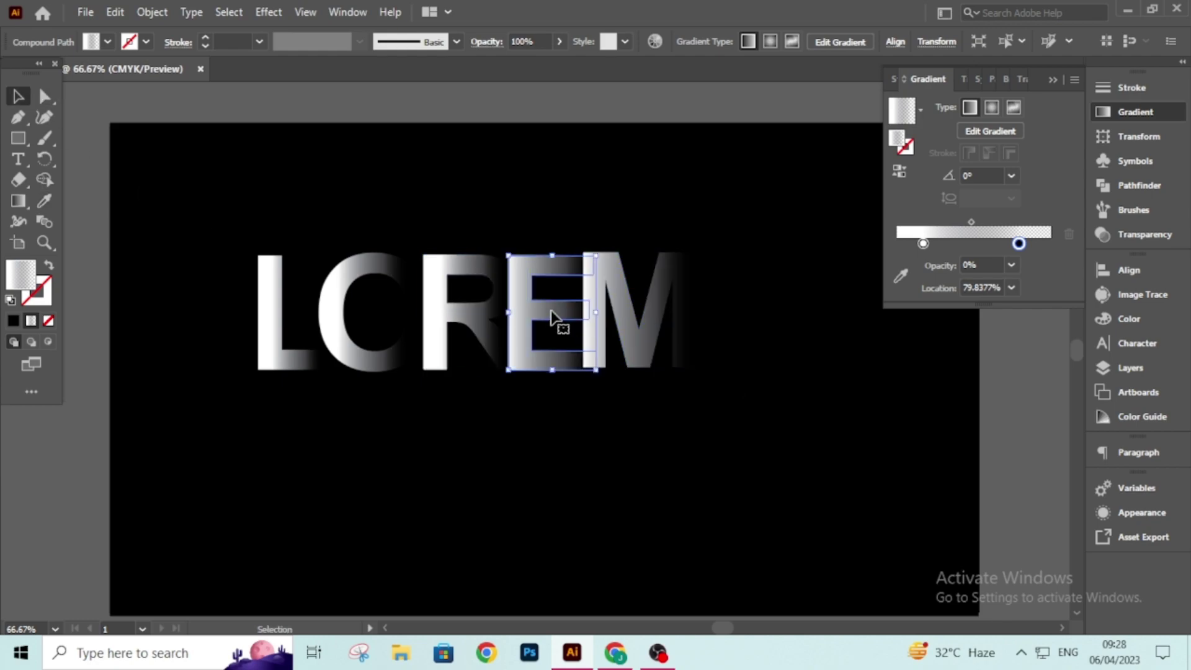
click(44, 200)
click(333, 283)
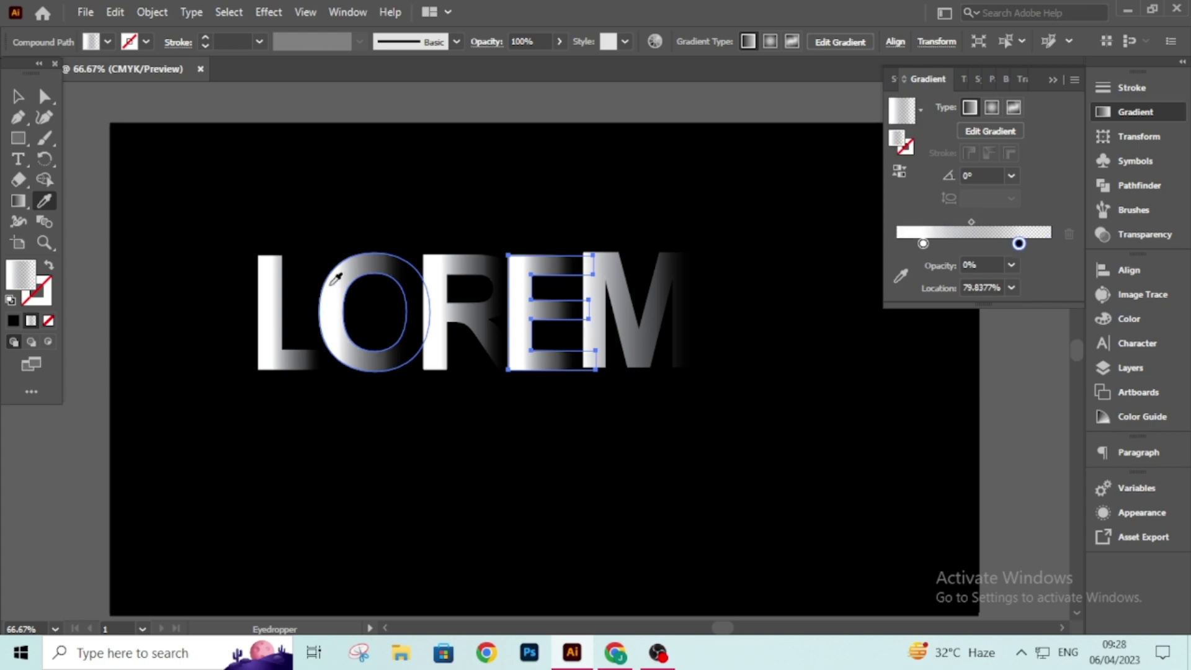
click(18, 96)
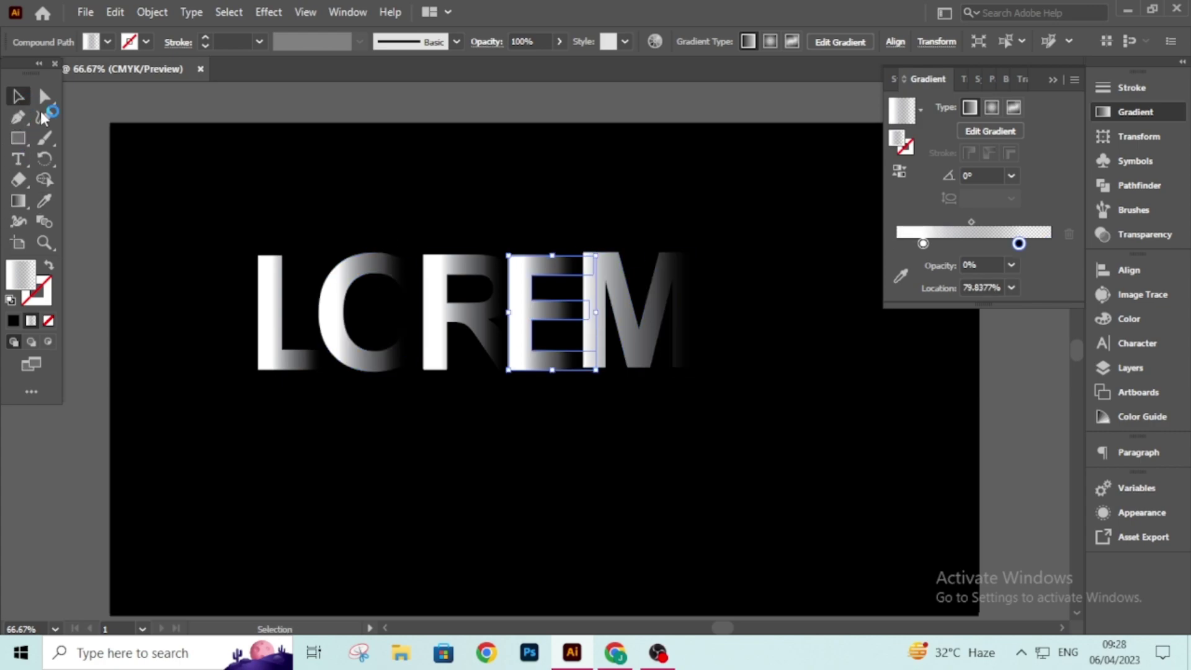
click(627, 338)
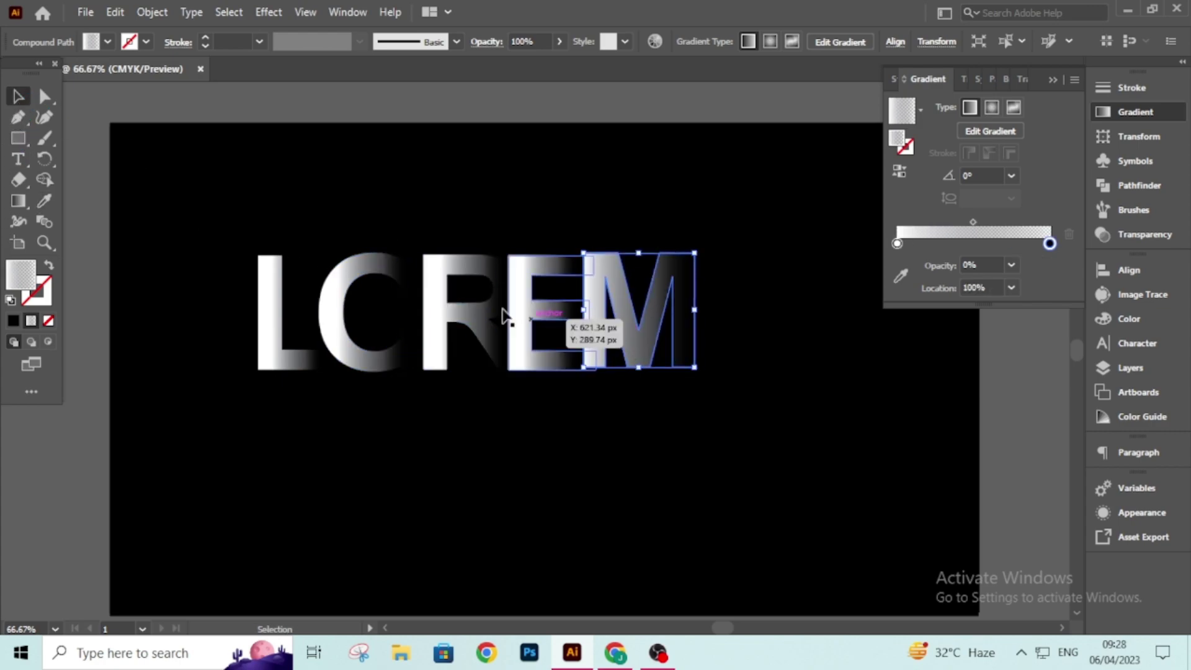
click(45, 202)
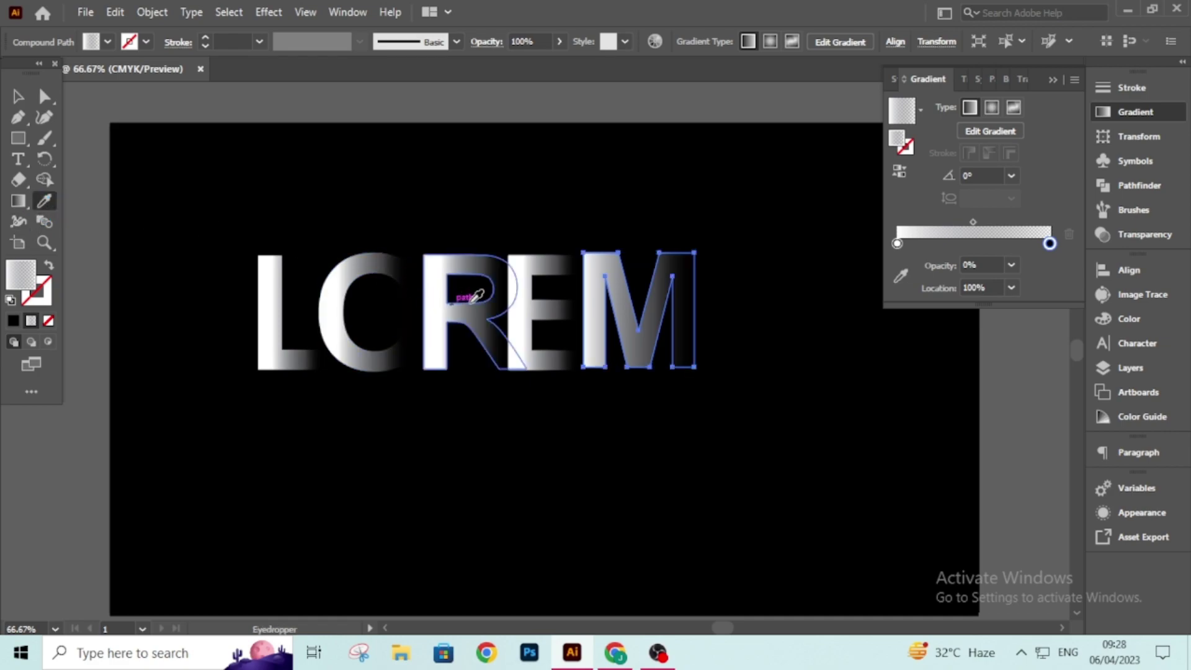
click(525, 289)
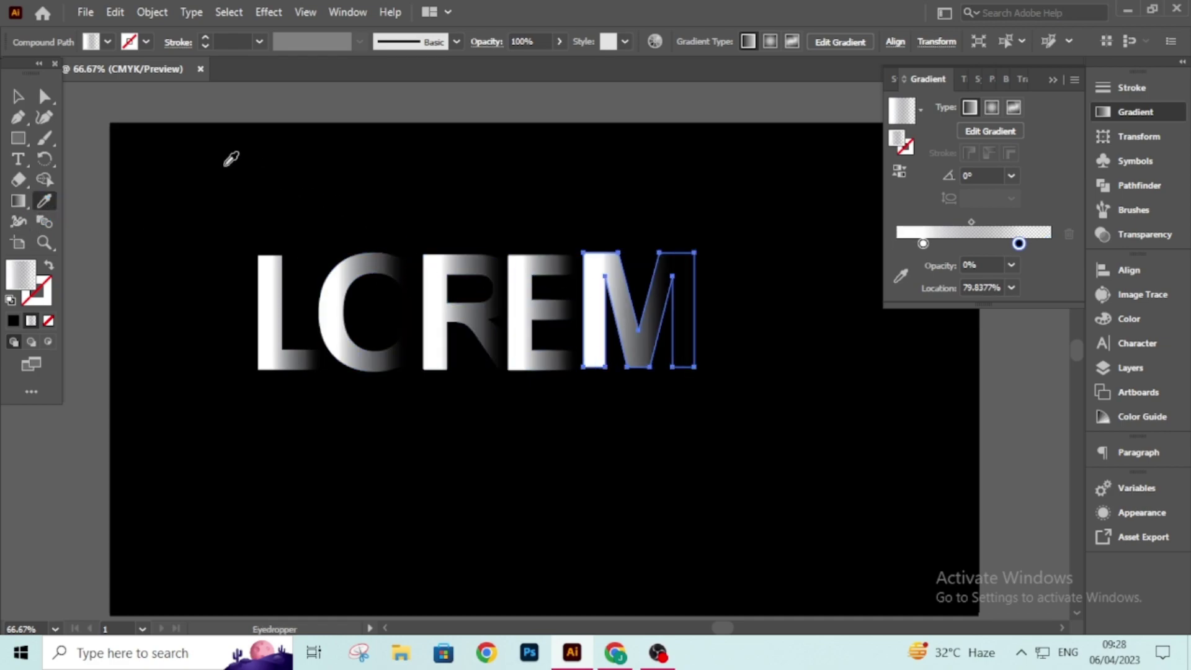
Select all the LOREM letters together and group them.
click(18, 97)
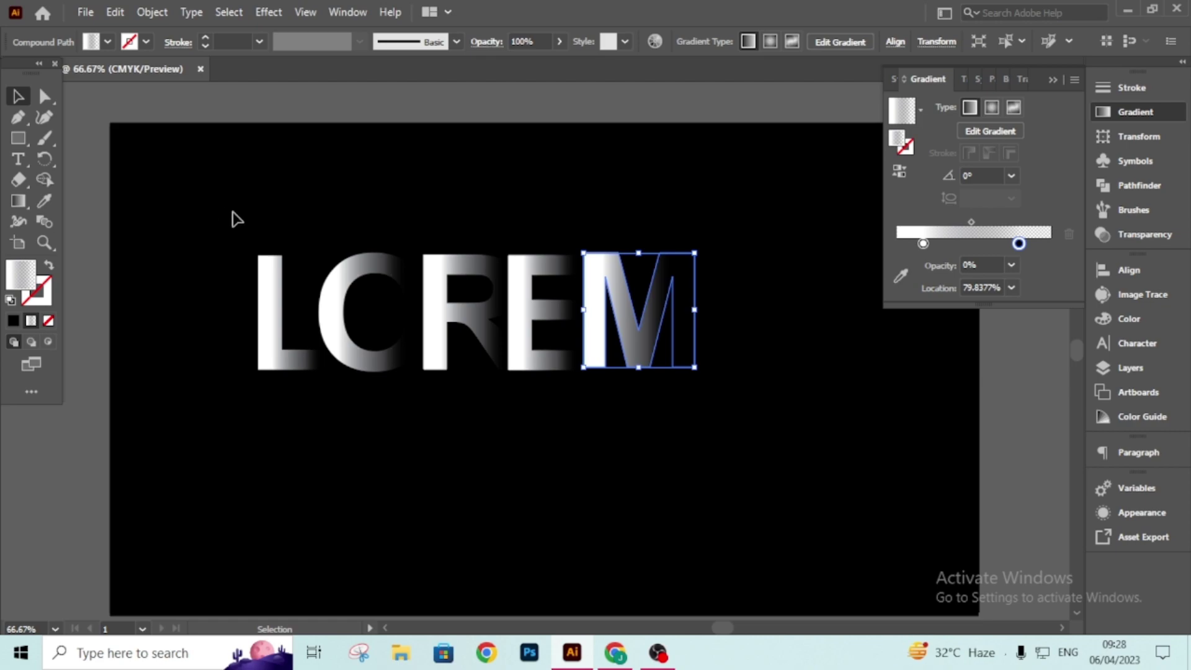
click(241, 222)
drag(242, 225, 686, 400)
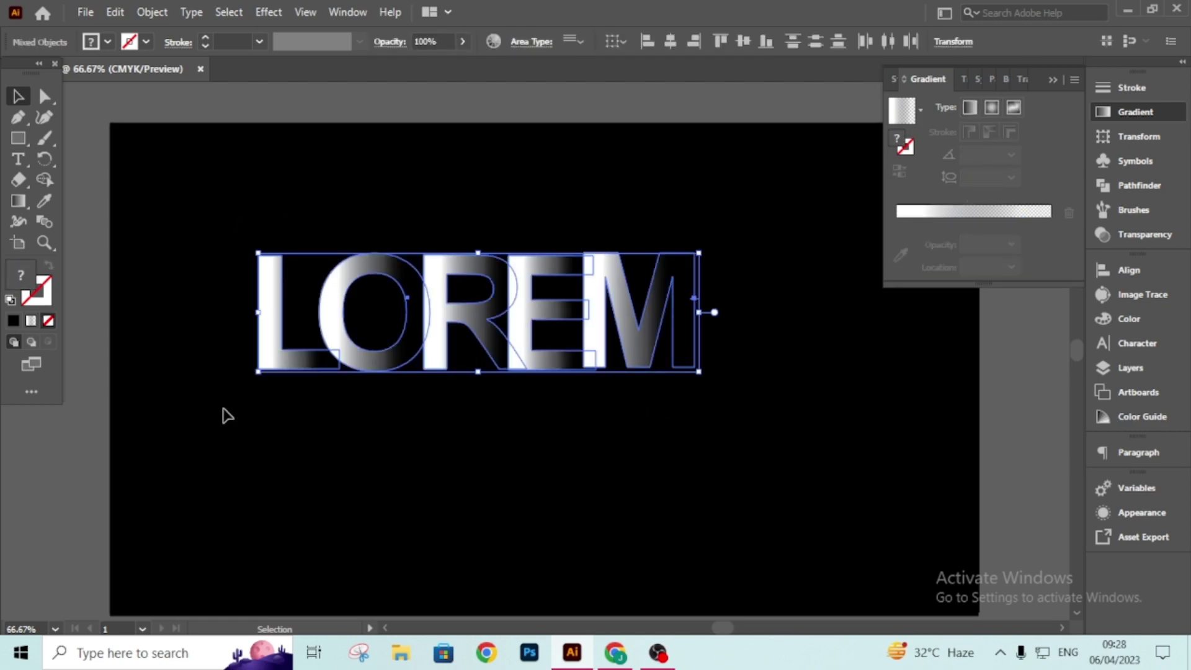
right_click(413, 334)
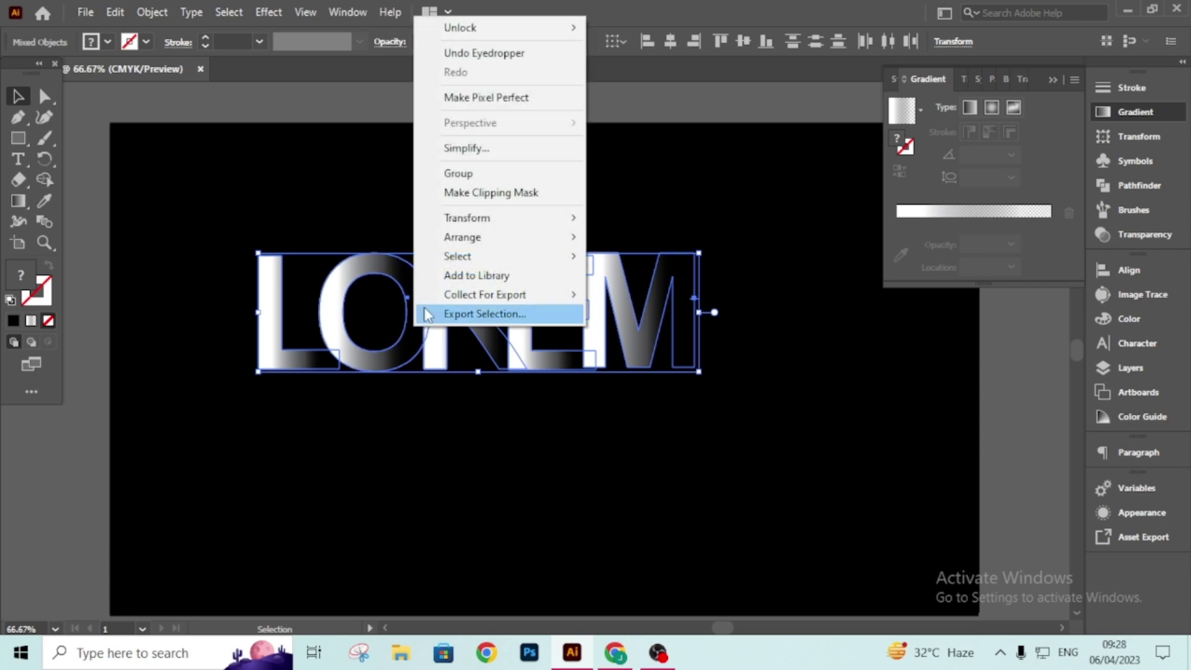
click(462, 173)
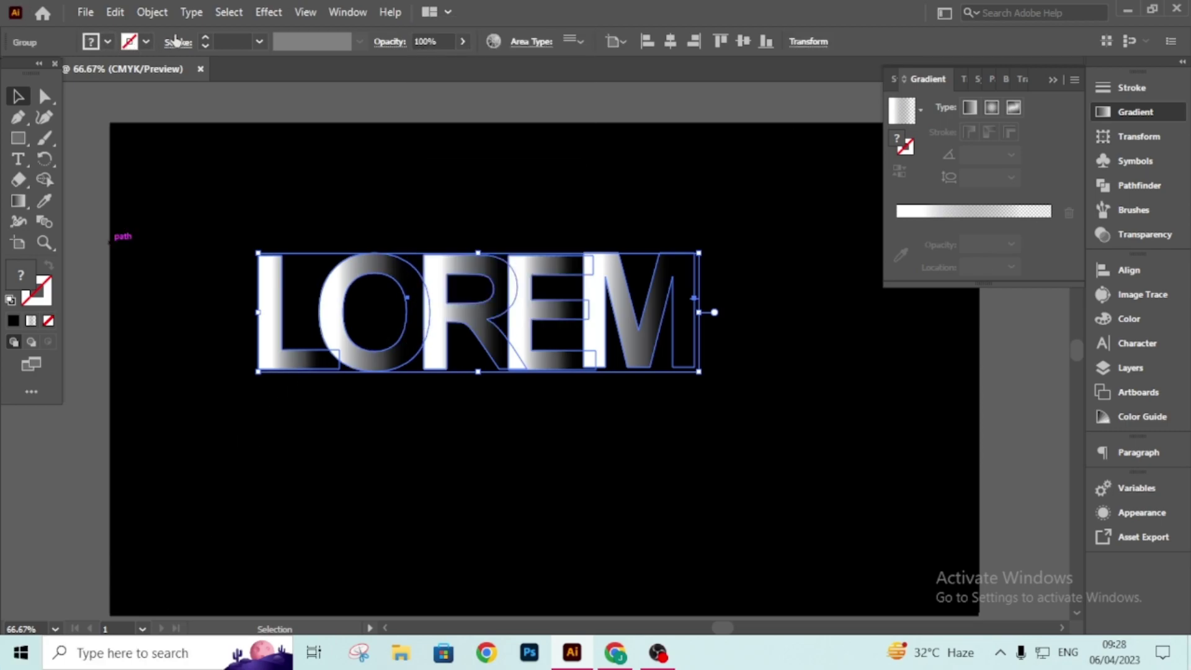
Create a reflected copy of the LOREM group across the horizontal axis.
click(162, 13)
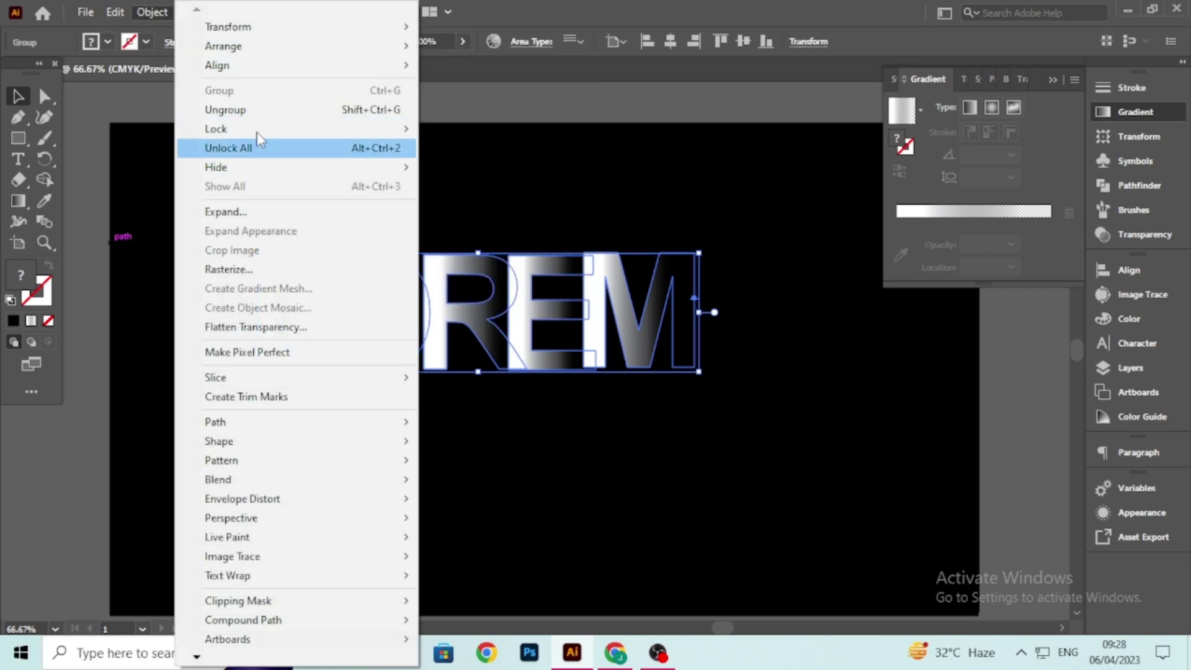
mouse_move(251, 28)
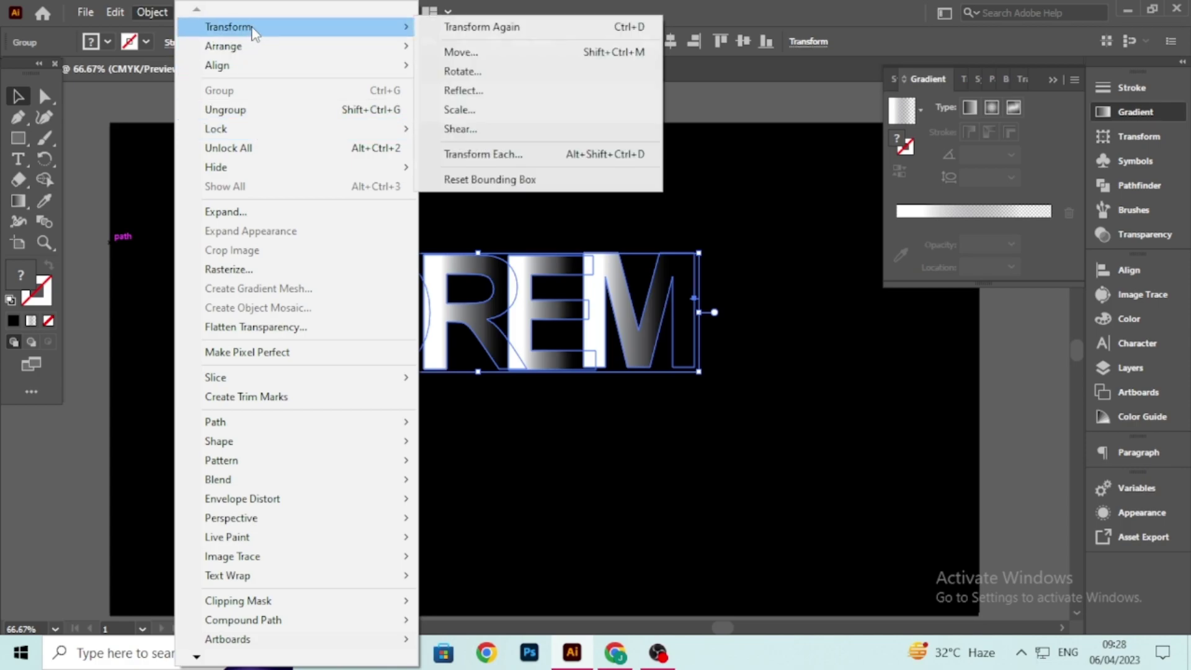
click(478, 90)
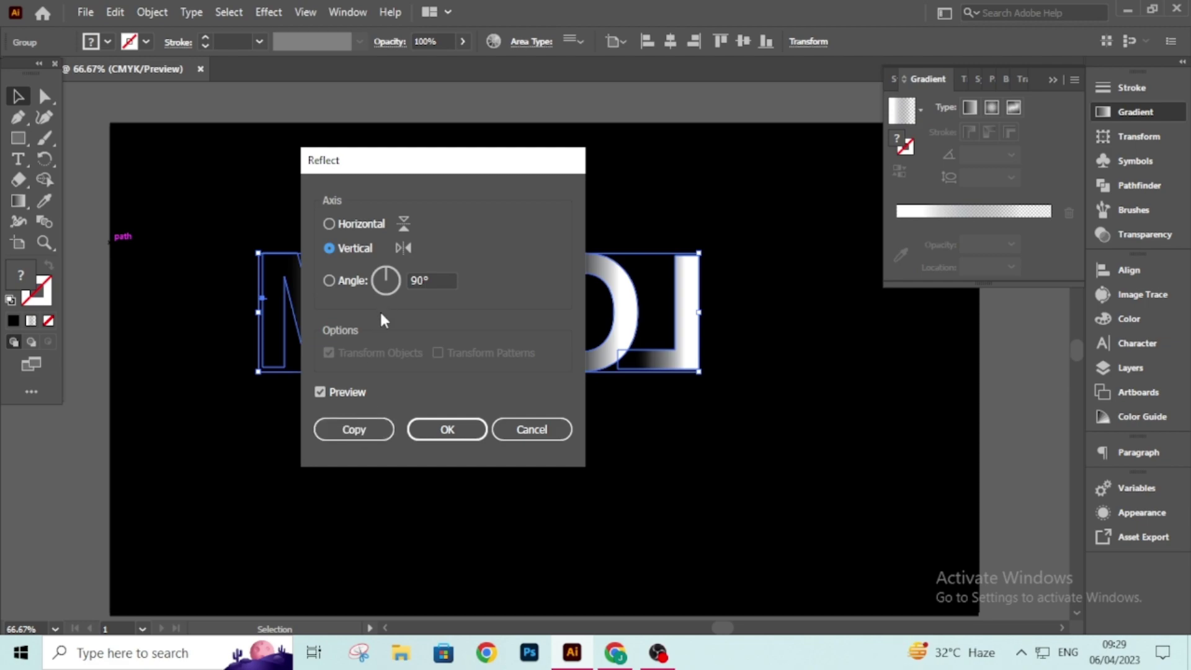
click(329, 223)
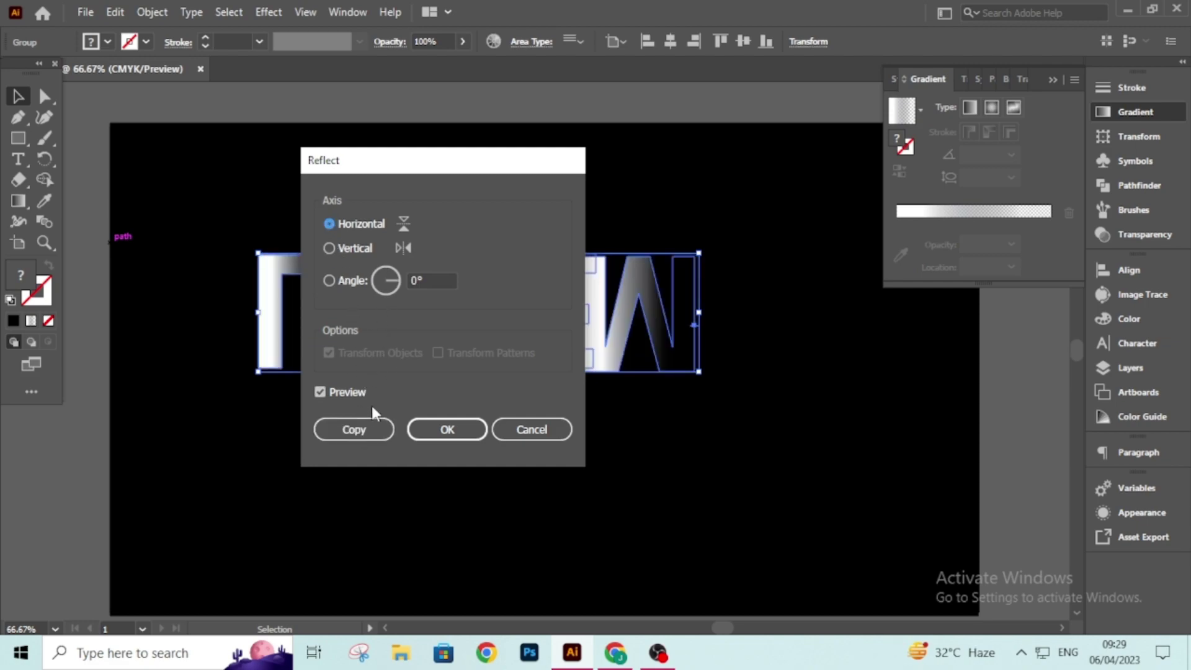
click(355, 430)
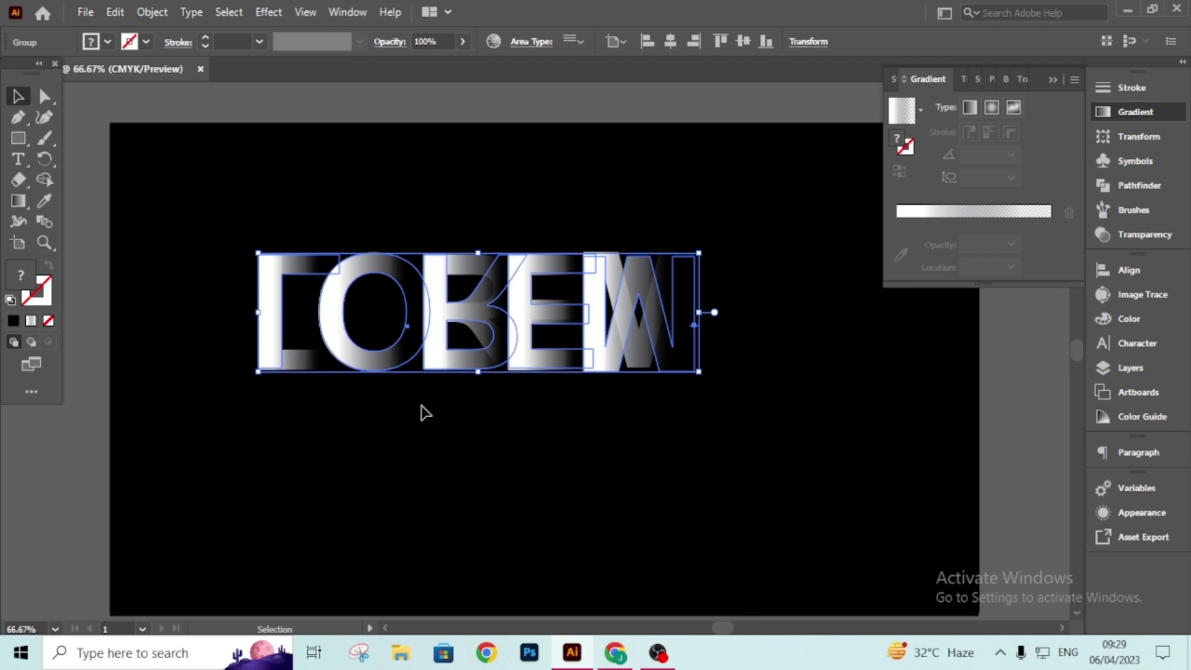
Move the reflected copy straight down until its upper edge meets the base of the original LOREM letters.
key(shift+Down)
key(shift+Down)
key(shift+Down)
key(shift+Down)
key(shift+Down)
key(shift+Down)
key(shift+Down)
key(shift+Down)
key(shift+Down)
key(shift+Down)
key(shift+Down)
key(shift+Down)
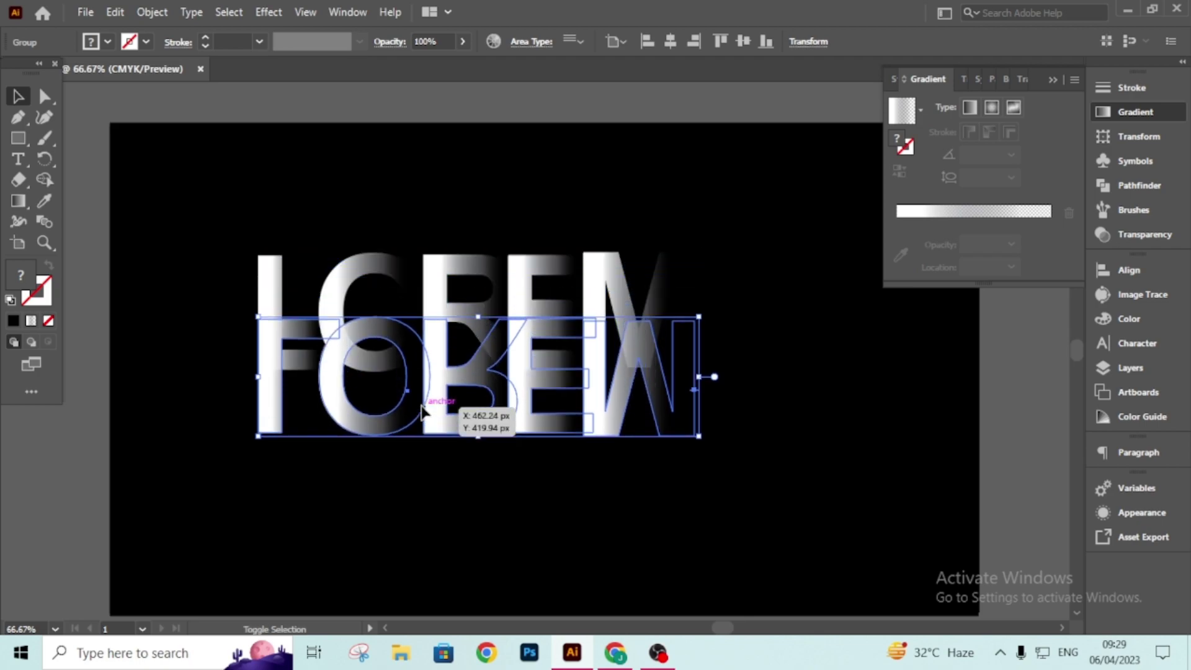
key(shift+Down)
key(shift+Down)
key(shift+Down)
key(shift+Down)
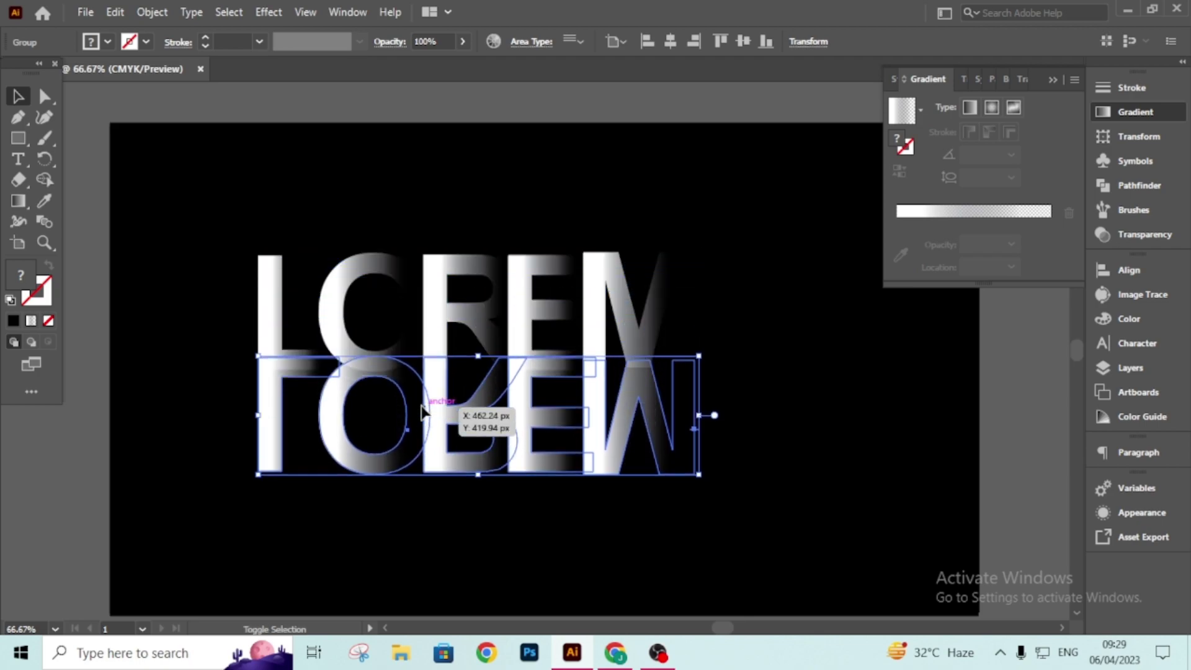
key(shift+Down)
key(shift+Down)
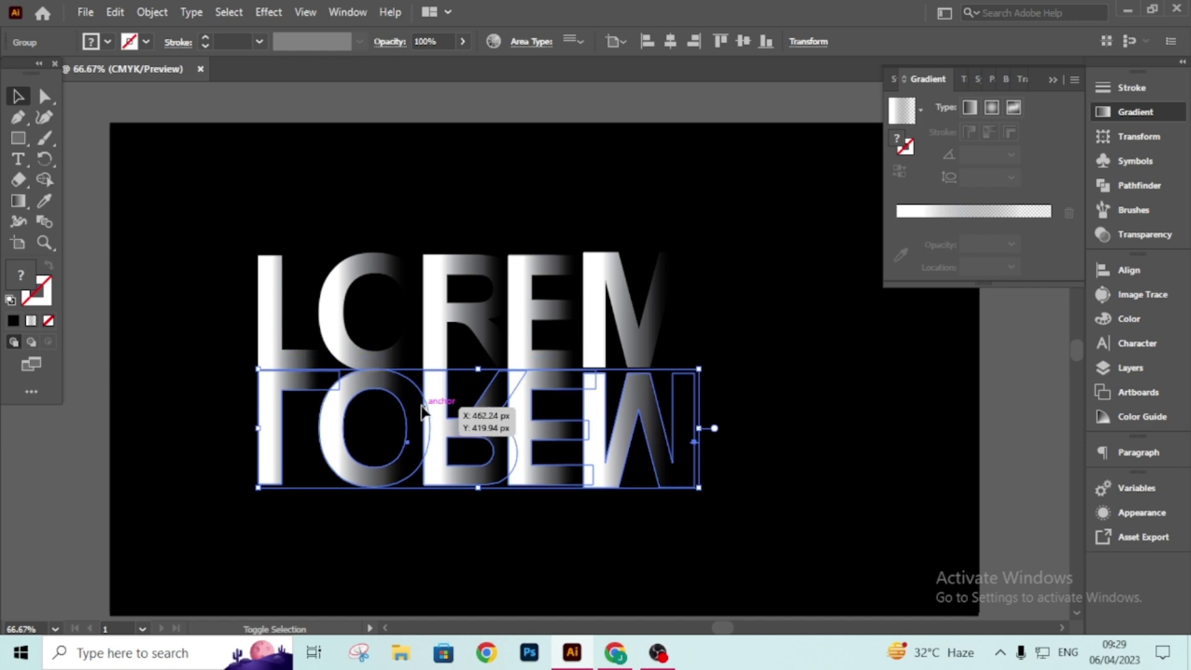
key(shift+Down)
key(shift+Down)
key(Up)
key(Up)
key(Up)
key(Up)
key(Up)
key(Up)
key(Up)
key(Up)
key(Up)
key(Up)
key(Up)
key(Up)
key(Up)
key(Up)
key(Up)
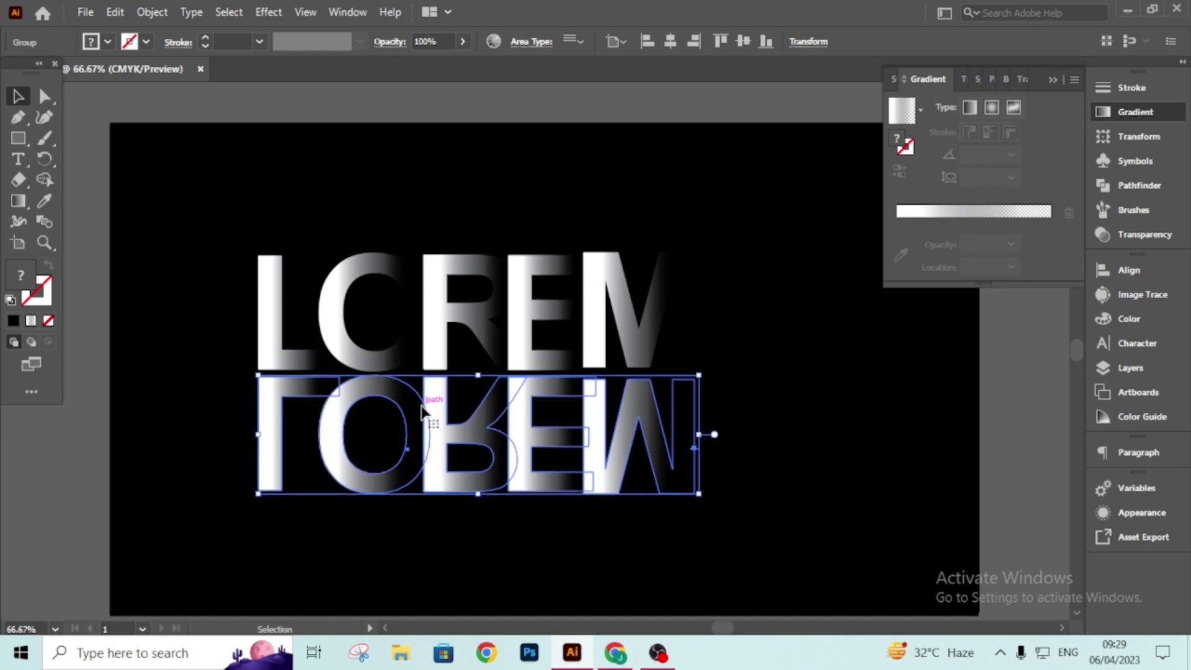
key(Up)
key(Up)
key(Up)
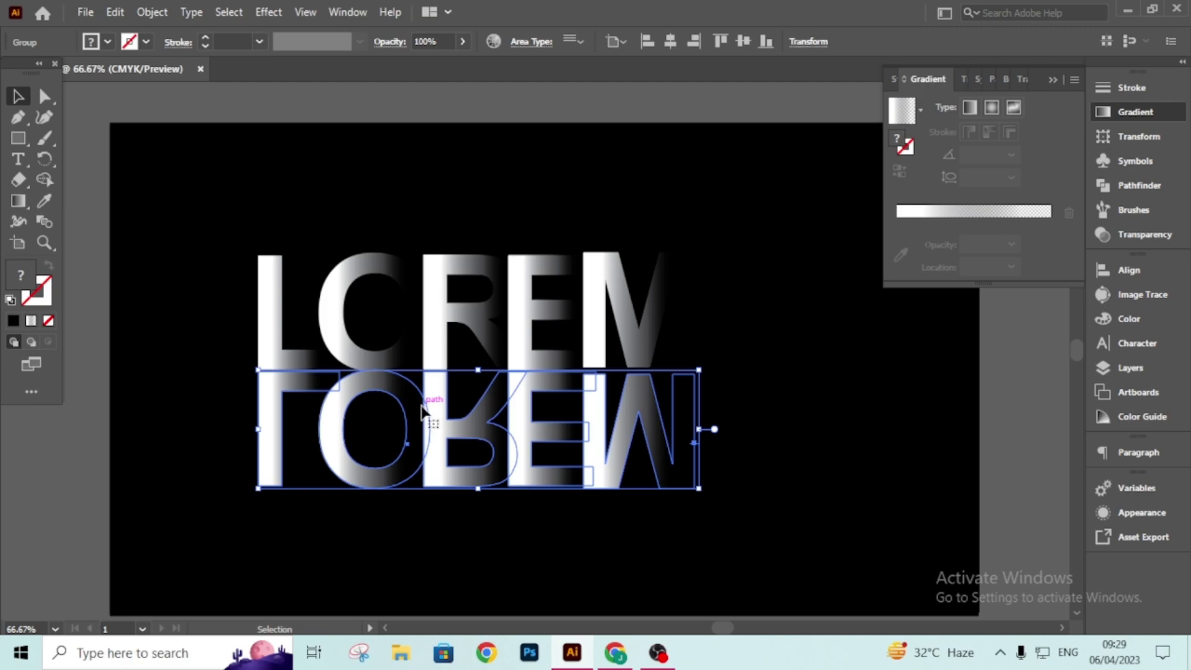
click(191, 346)
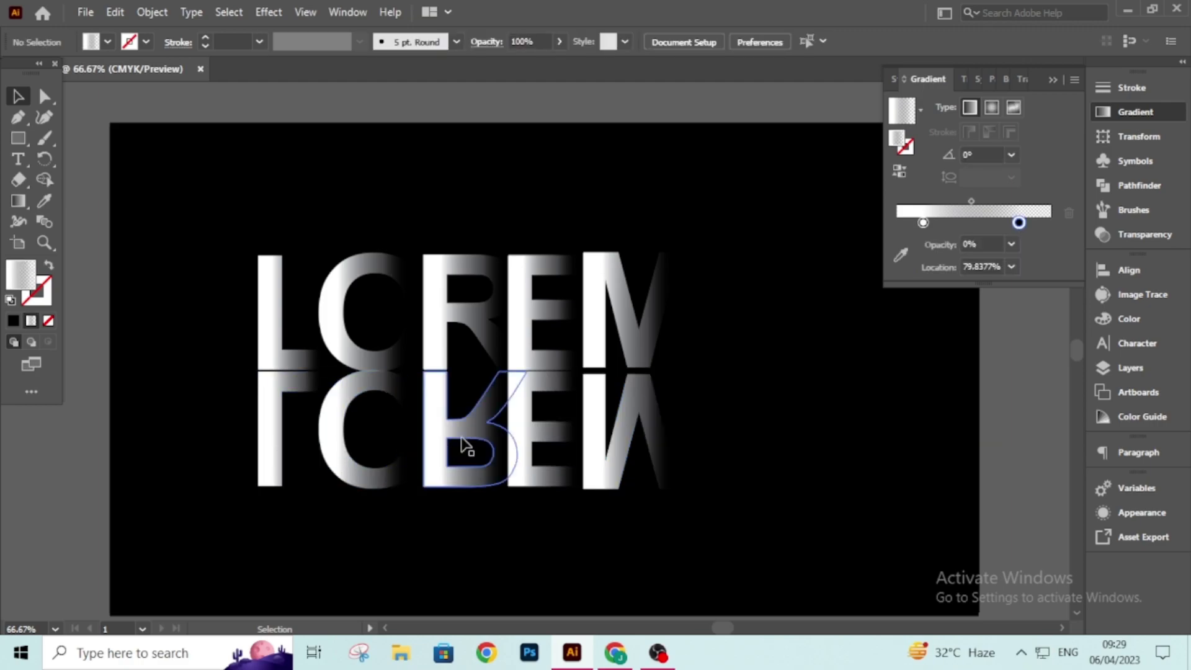
Ungroup the reflected LOREM copy into separate letters.
right_click(588, 415)
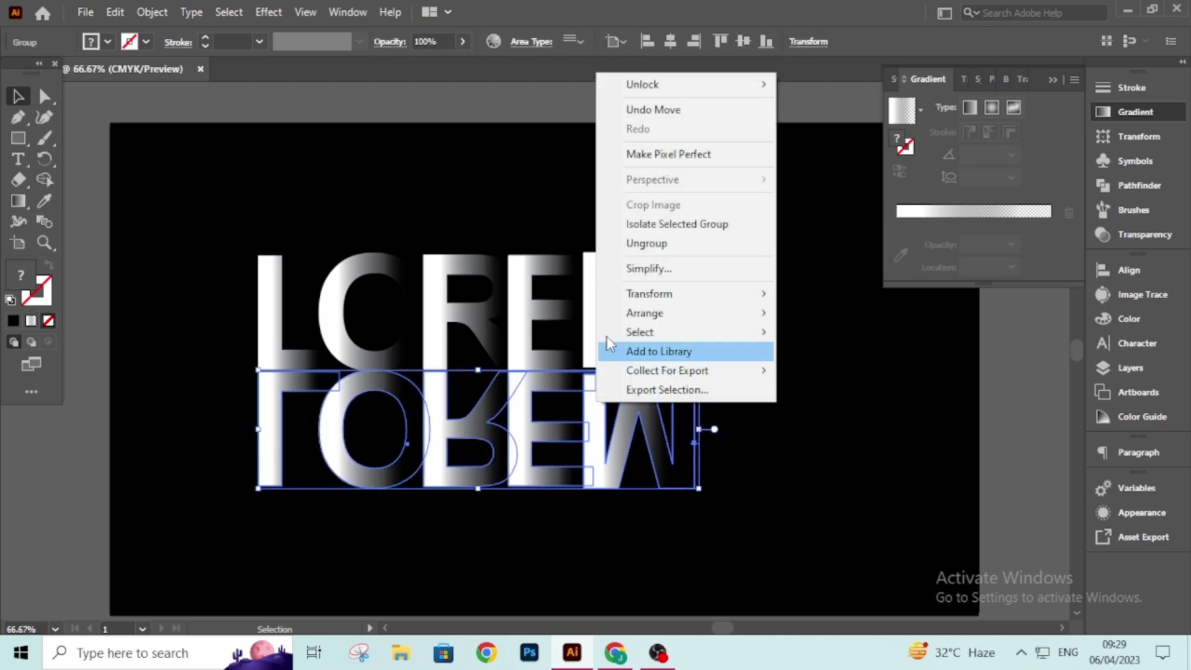
click(636, 243)
click(636, 243)
Nudge the reflected M up to close the gap beneath the original M.
click(649, 412)
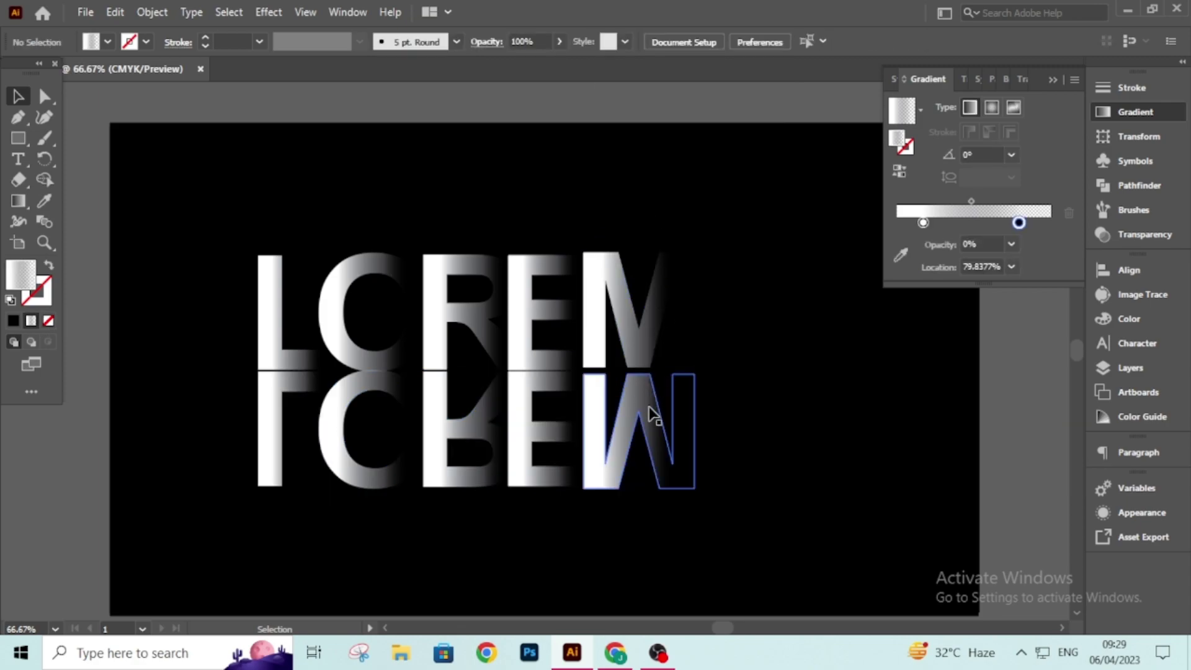
key(shift+Up)
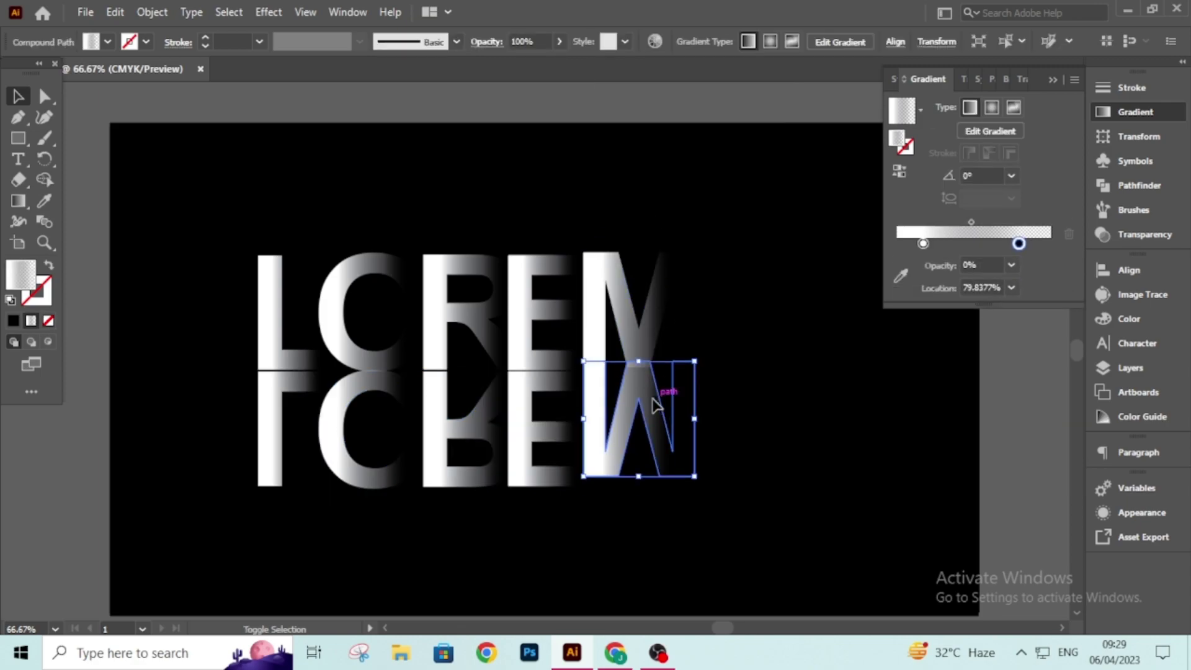
key(Down)
key(Down)
key(Down)
key(Down)
key(Down)
key(Down)
key(Down)
key(Up)
key(Up)
Nudge the reflected E up against its original and fine-tune the reflected M's contact with the M above.
click(524, 397)
key(Up)
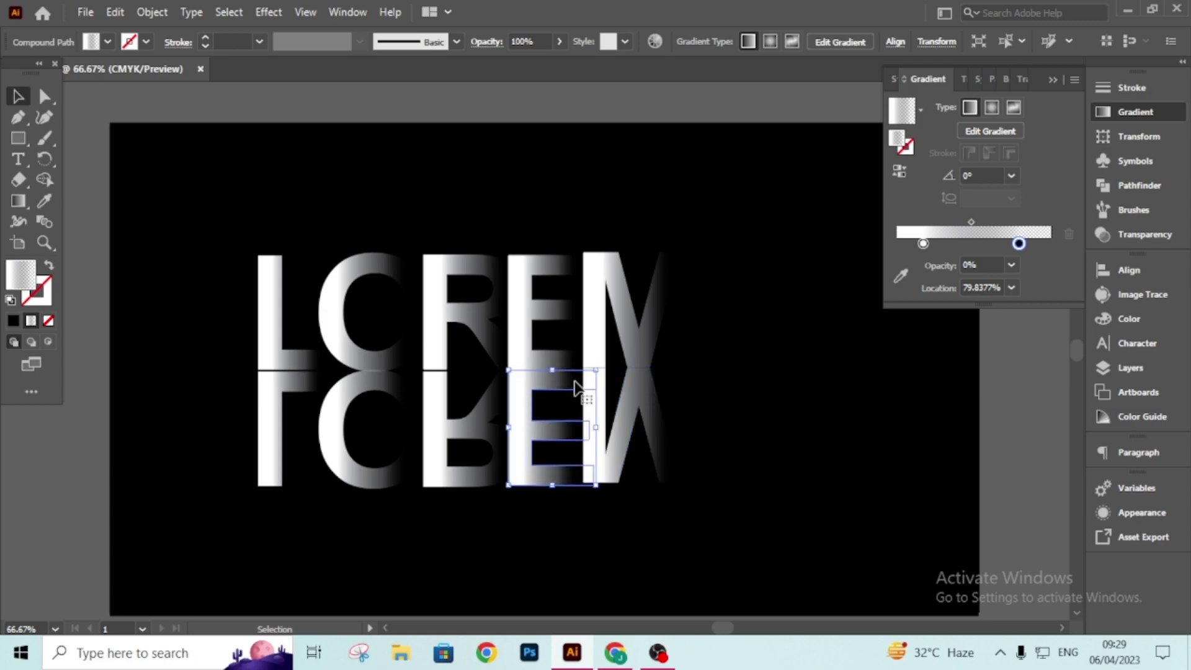
click(694, 373)
click(643, 439)
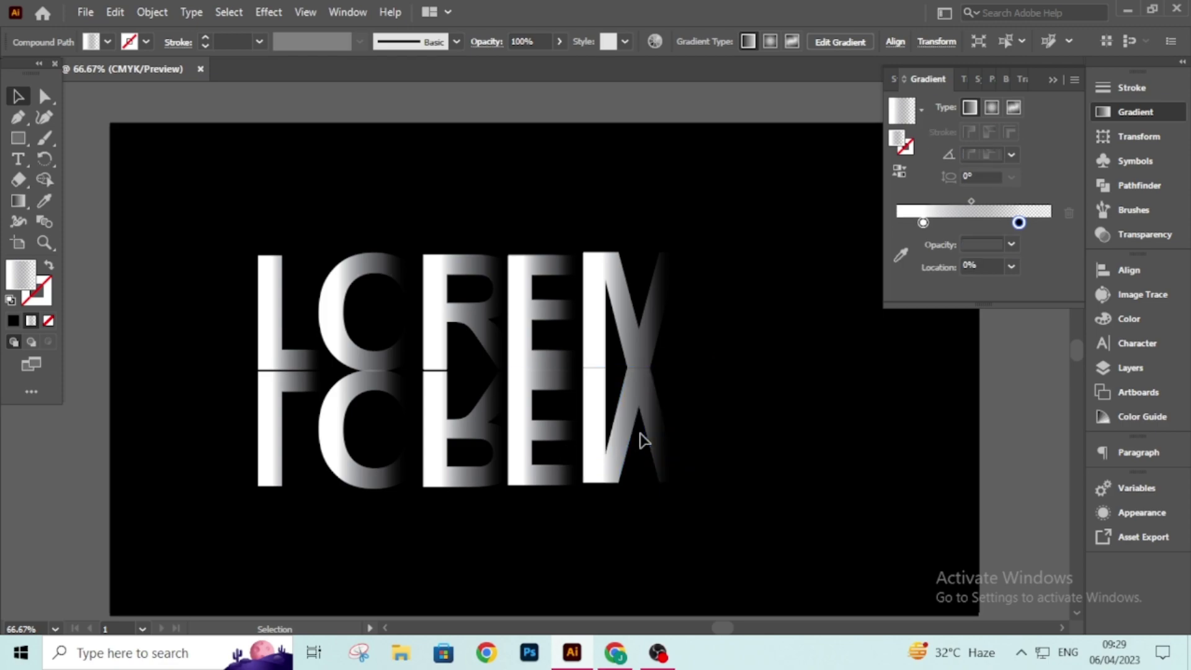
click(657, 426)
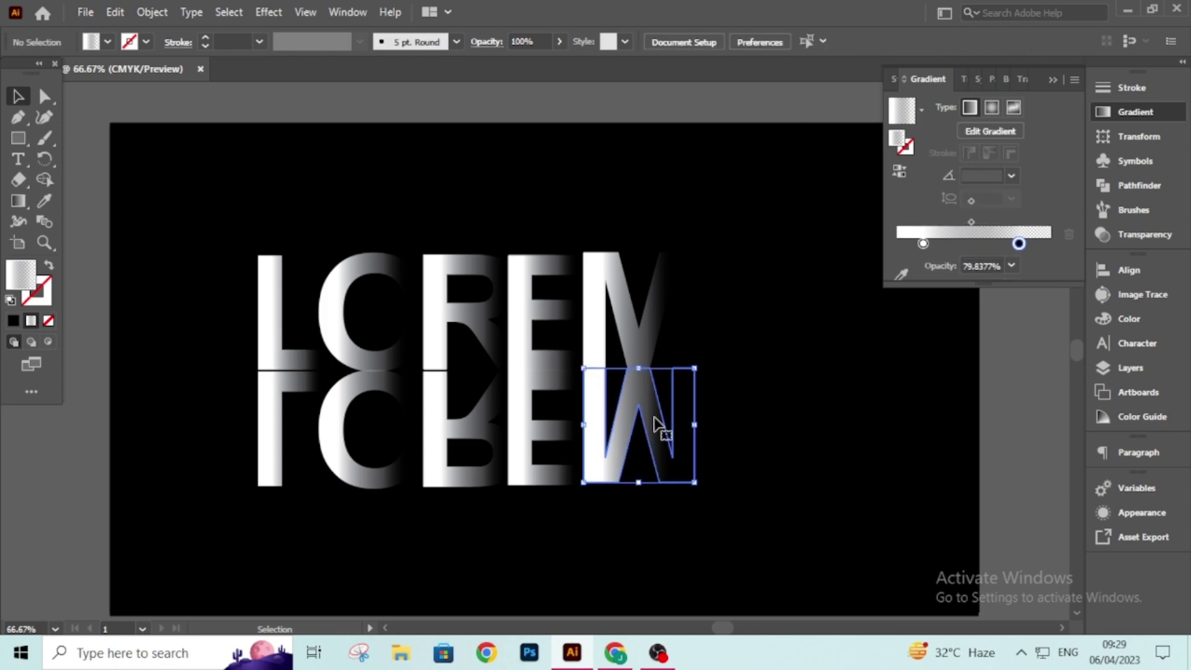
click(739, 426)
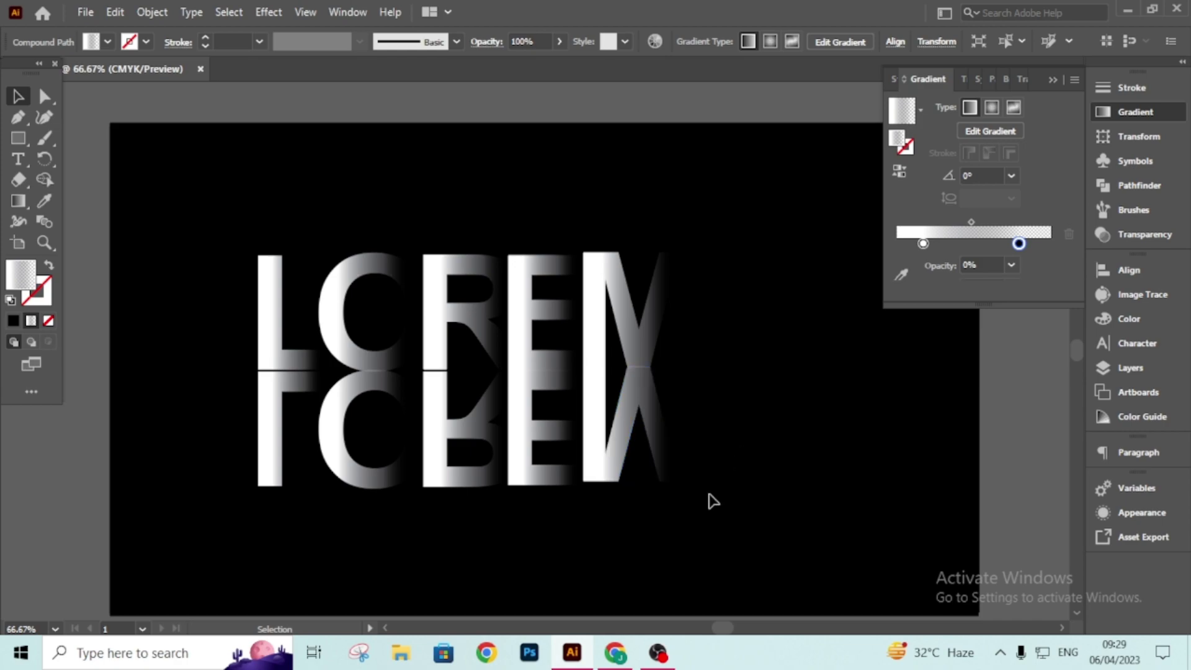
Nudge the reflected R and L up until they touch the original letters above them.
click(428, 412)
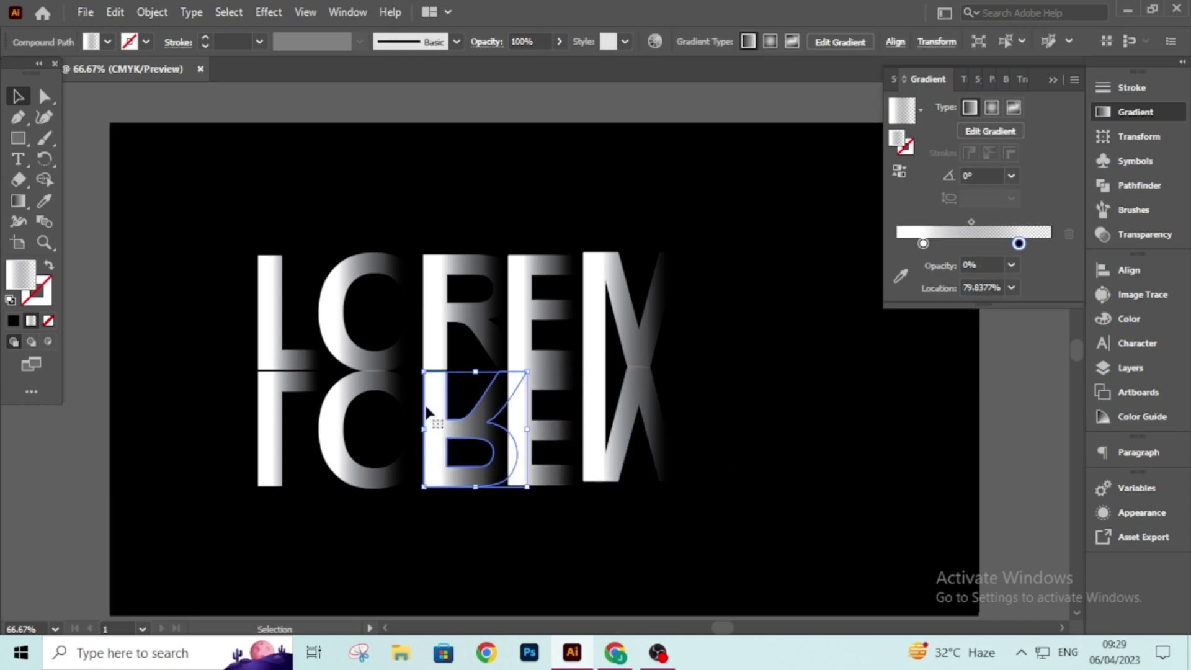
key(Up)
key(Up)
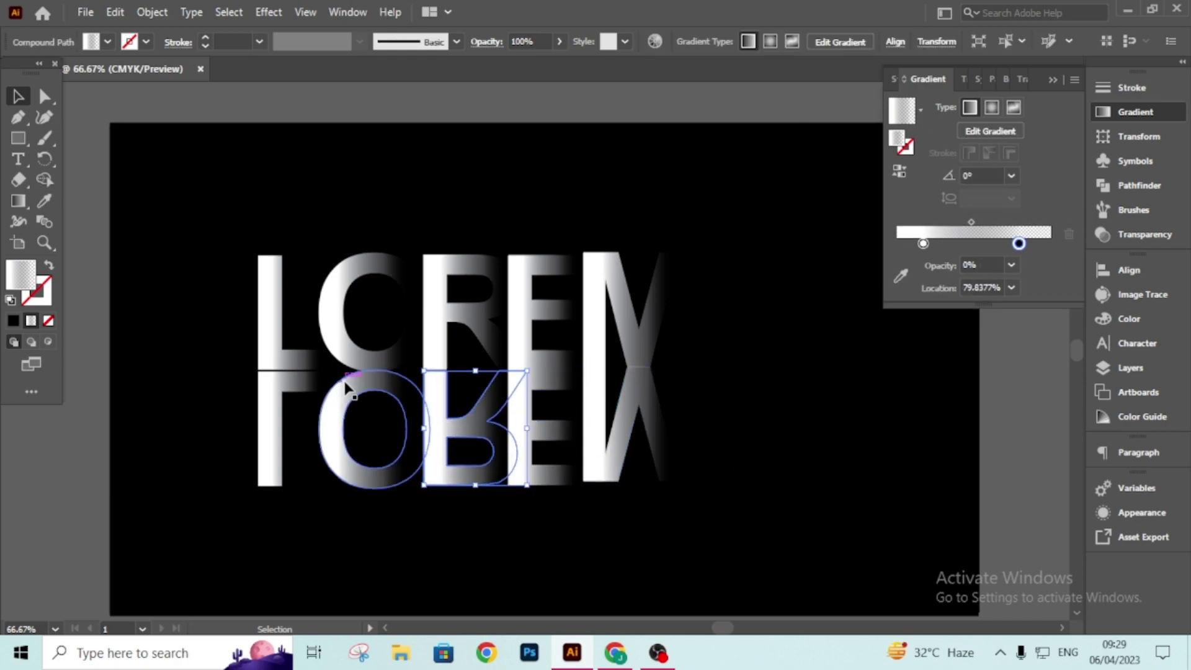
click(364, 398)
click(277, 393)
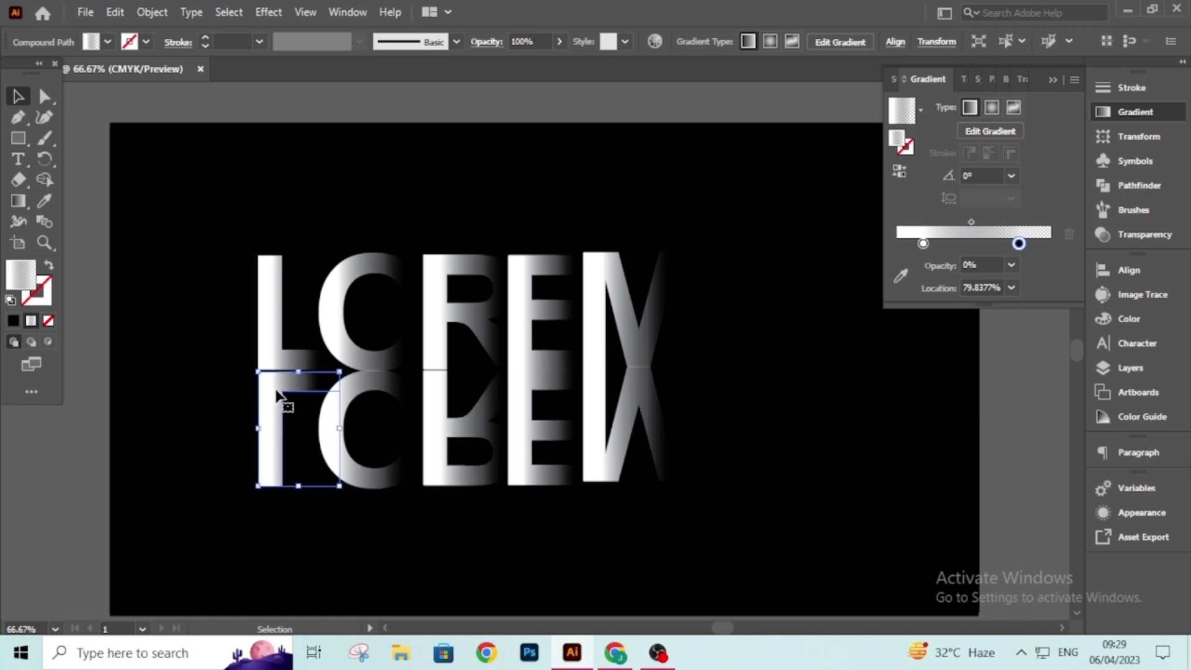
key(Up)
key(Up)
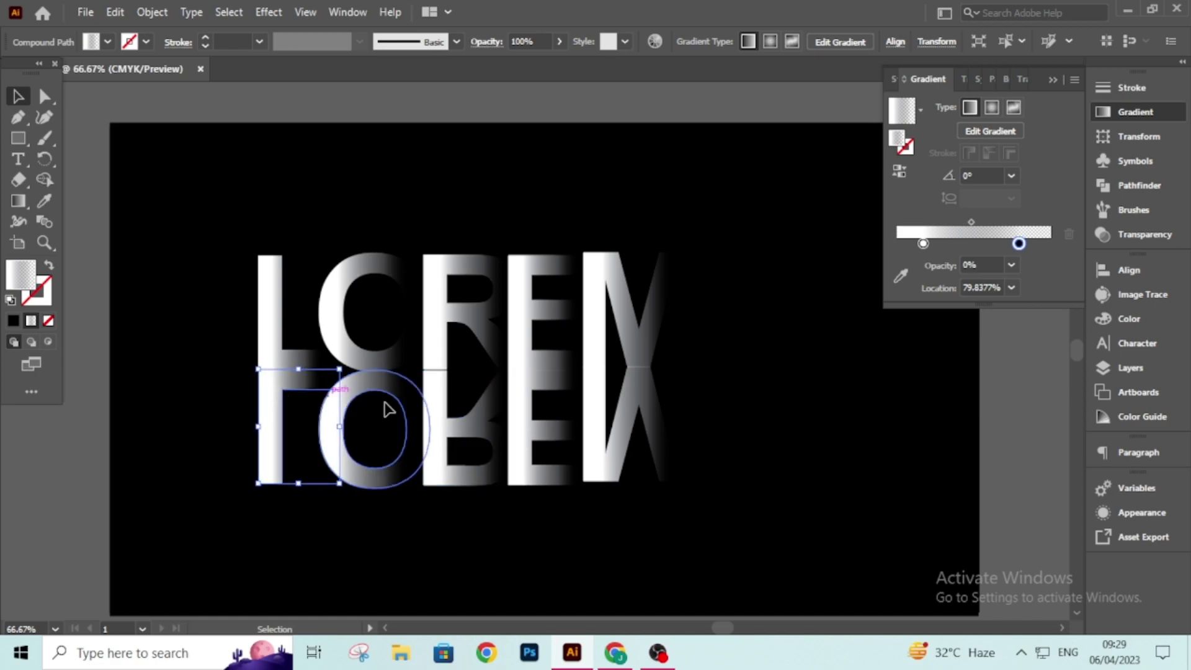
click(437, 419)
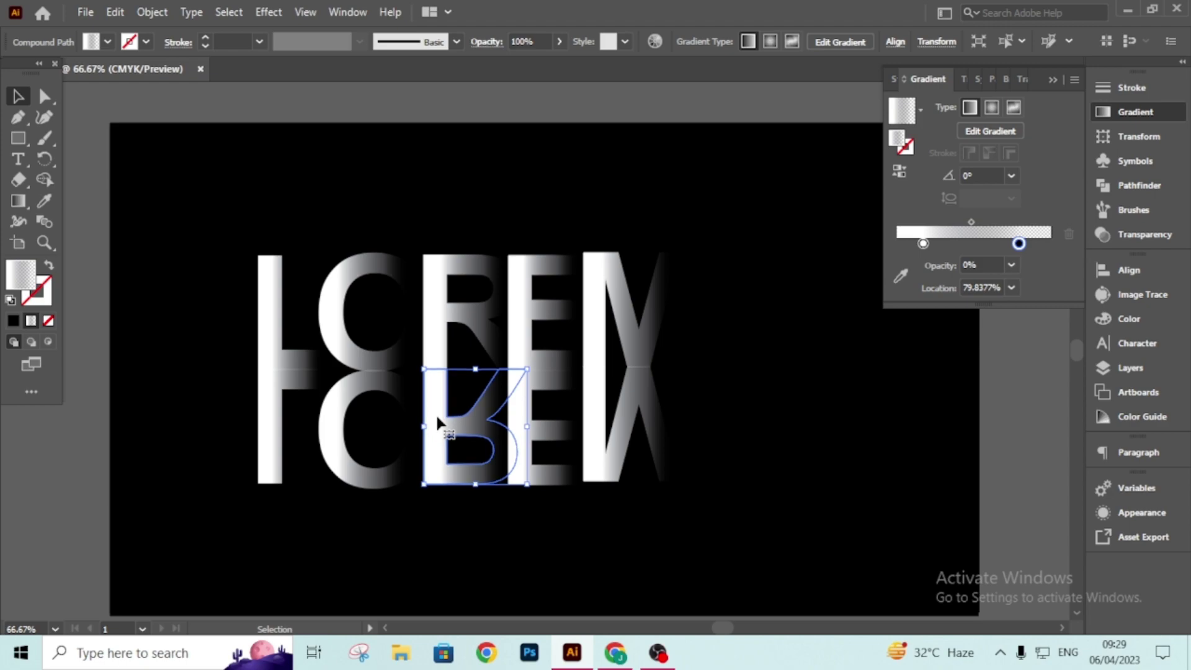
Select all the reflected letters and group them.
click(792, 404)
drag(143, 404, 678, 453)
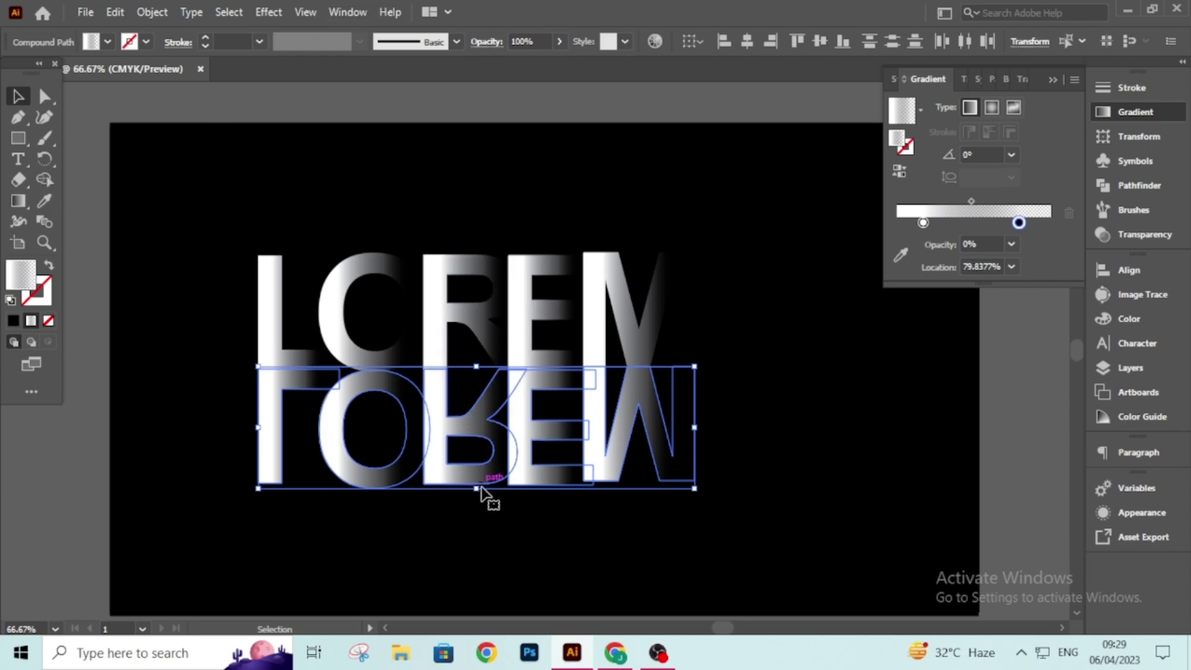
key(ctrl+g)
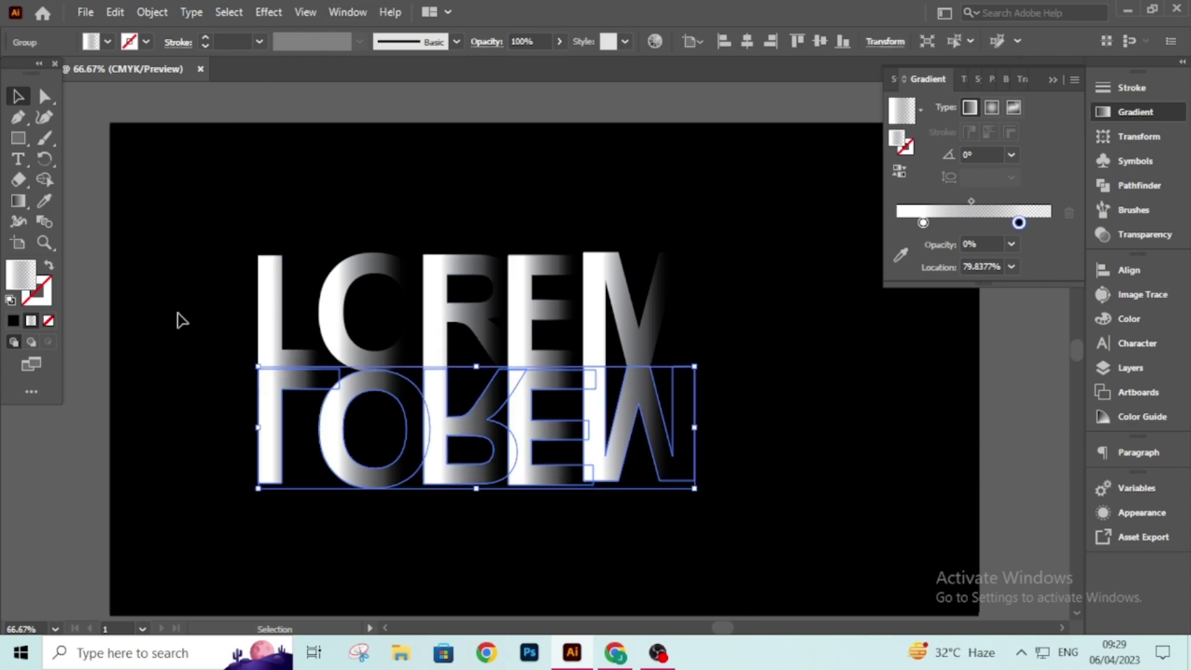
Draw a rectangle covering the whole reflection and fill it with the White, Black gradient preset.
click(18, 138)
drag(181, 359, 722, 506)
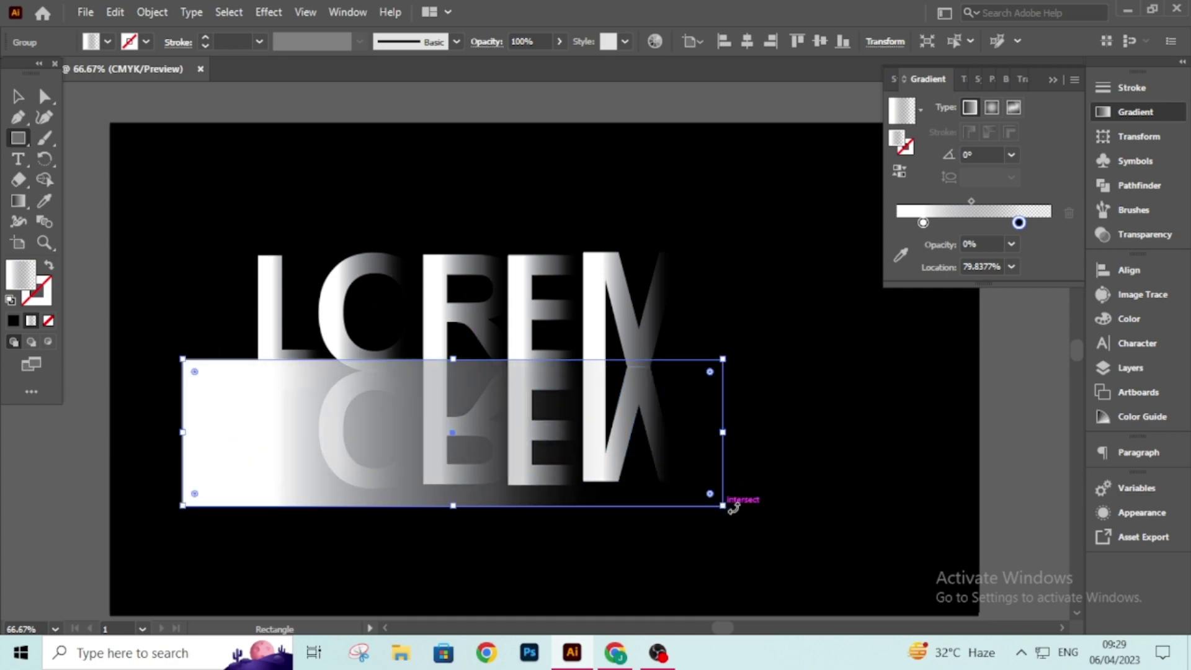
click(921, 112)
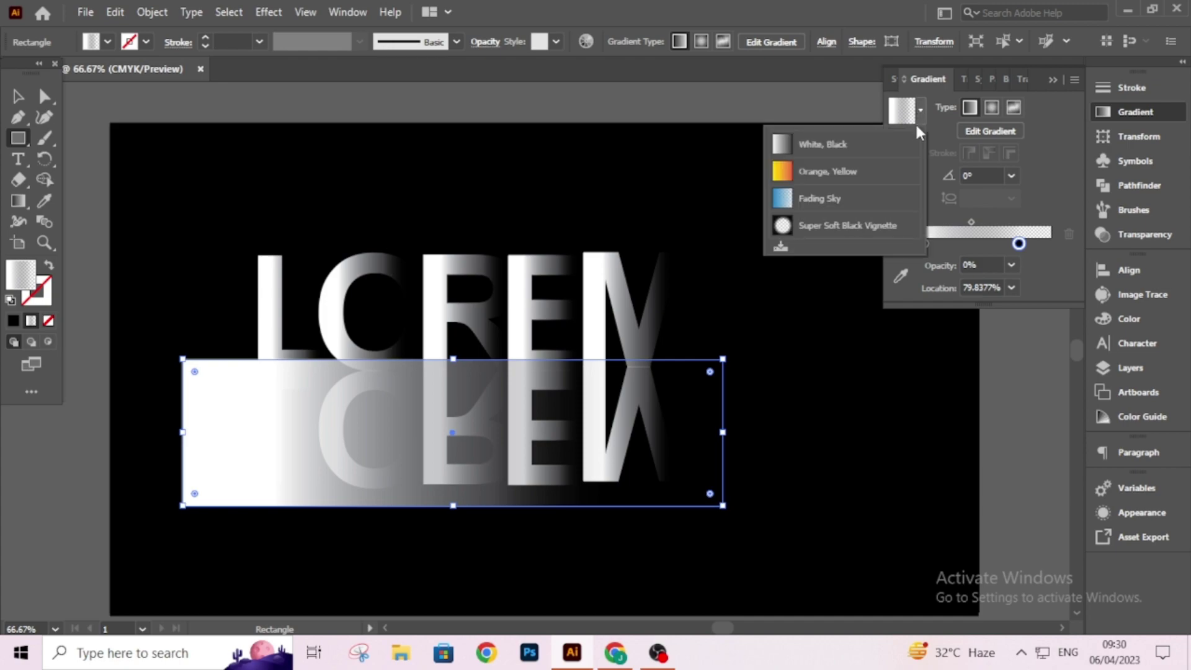
click(808, 145)
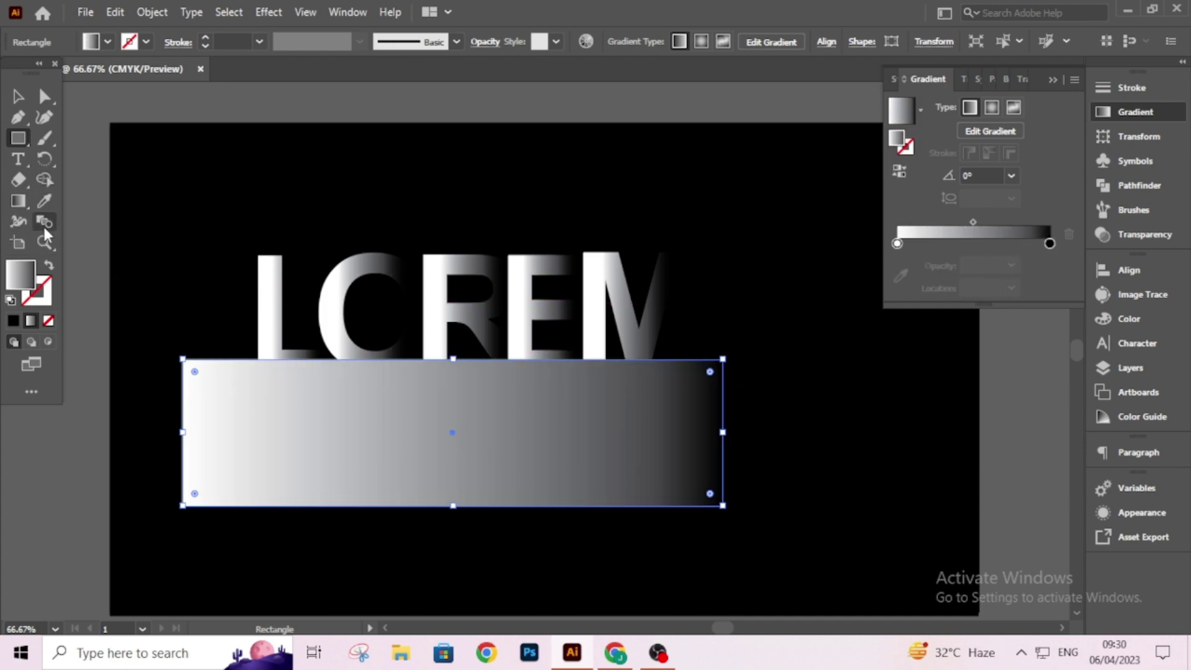
Redirect the rectangle's gradient with the Gradient tool to run vertically from white at its upper edge to black at its base.
click(18, 201)
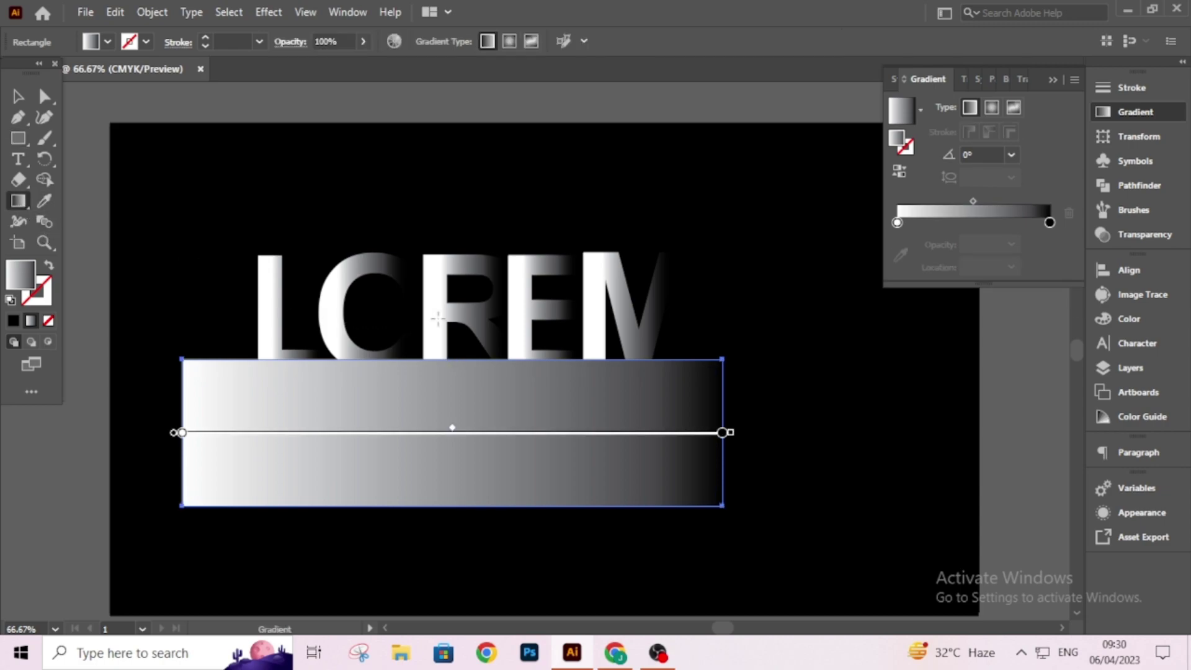
drag(449, 302, 448, 484)
key(ctrl+z)
drag(439, 302, 440, 331)
Move the black stop inward, the white stop to about 19% at the rectangle's upper edge, and the gradient midpoint upward.
mouse_move(439, 428)
mouse_down()
mouse_move(435, 583)
mouse_move(451, 488)
mouse_up()
drag(454, 302, 453, 356)
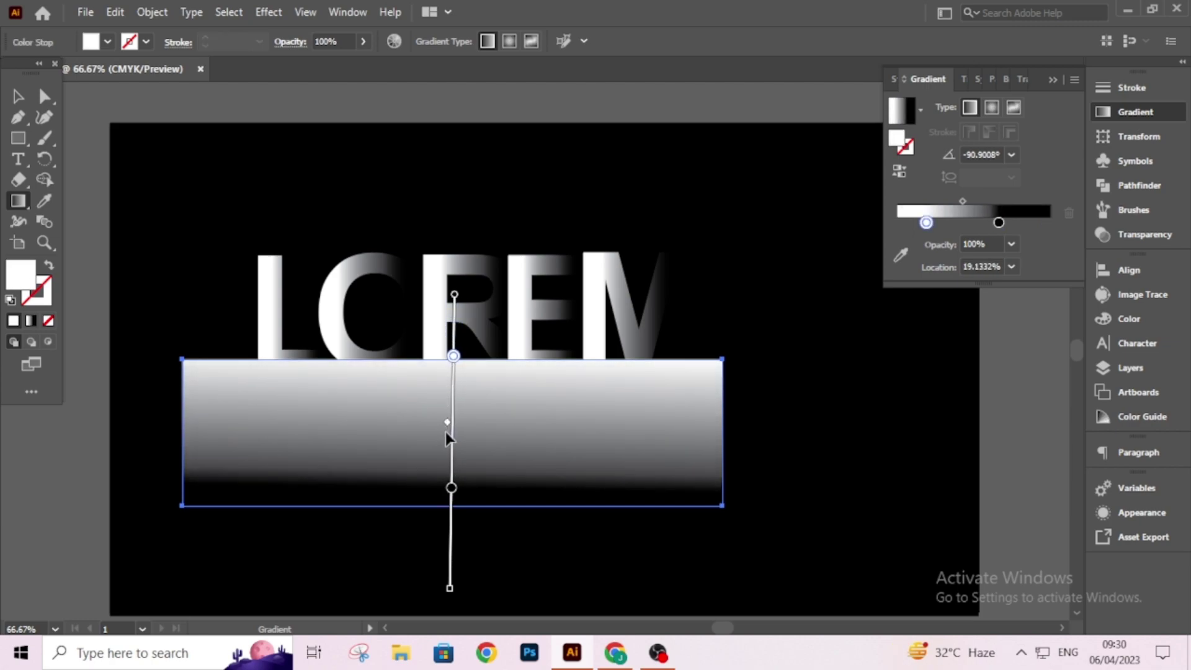
drag(447, 428, 452, 396)
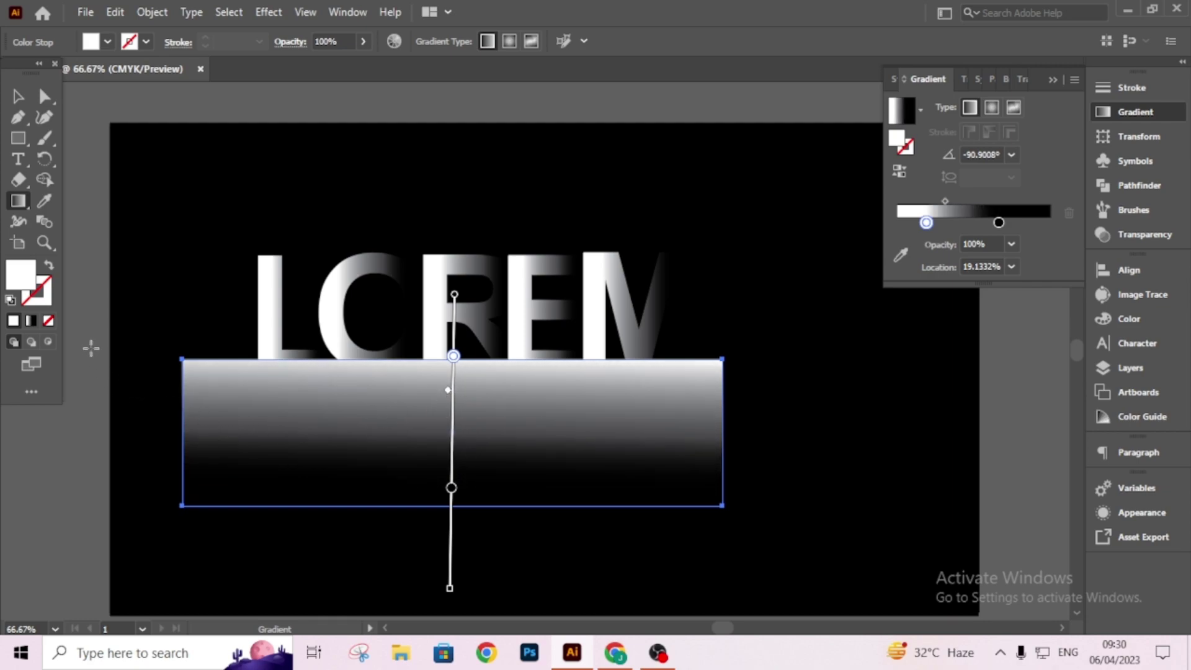
Select the gradient rectangle together with the reflected letters and make an opacity mask from them.
click(18, 96)
drag(117, 378, 755, 512)
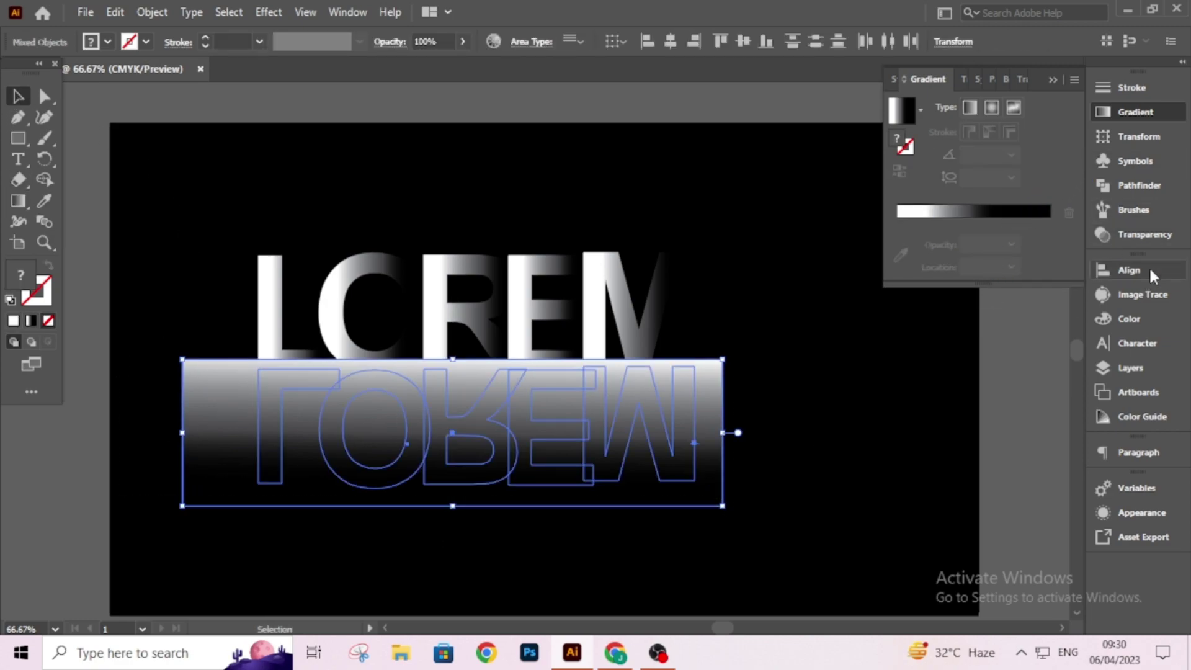
click(1144, 235)
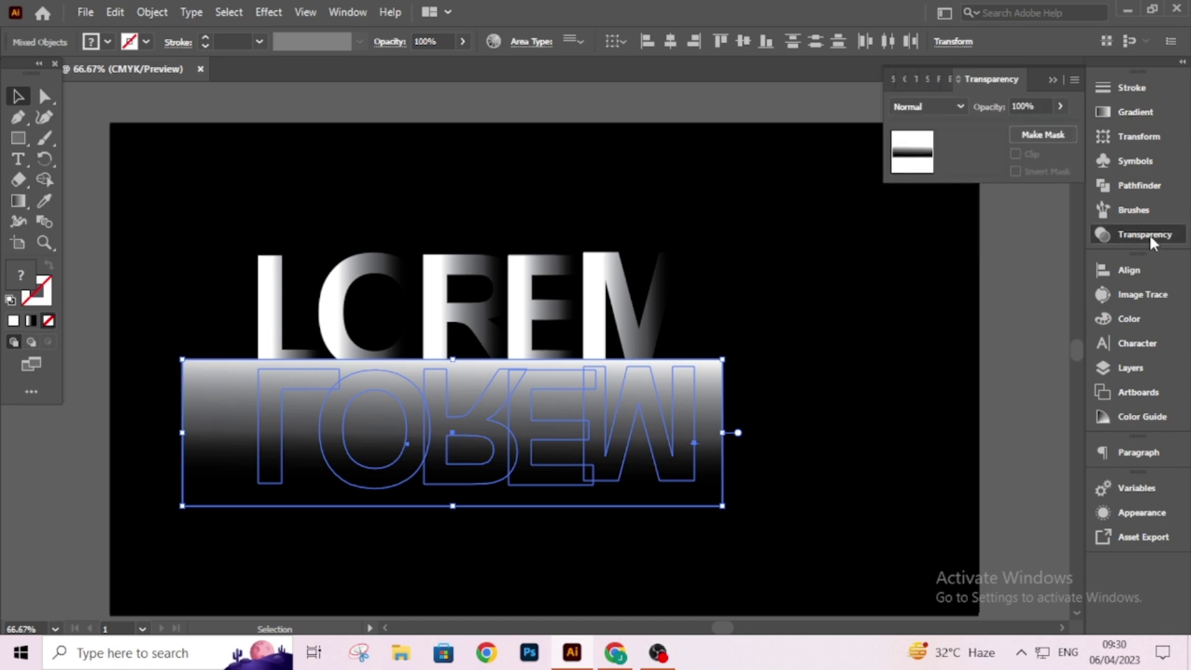
click(1066, 131)
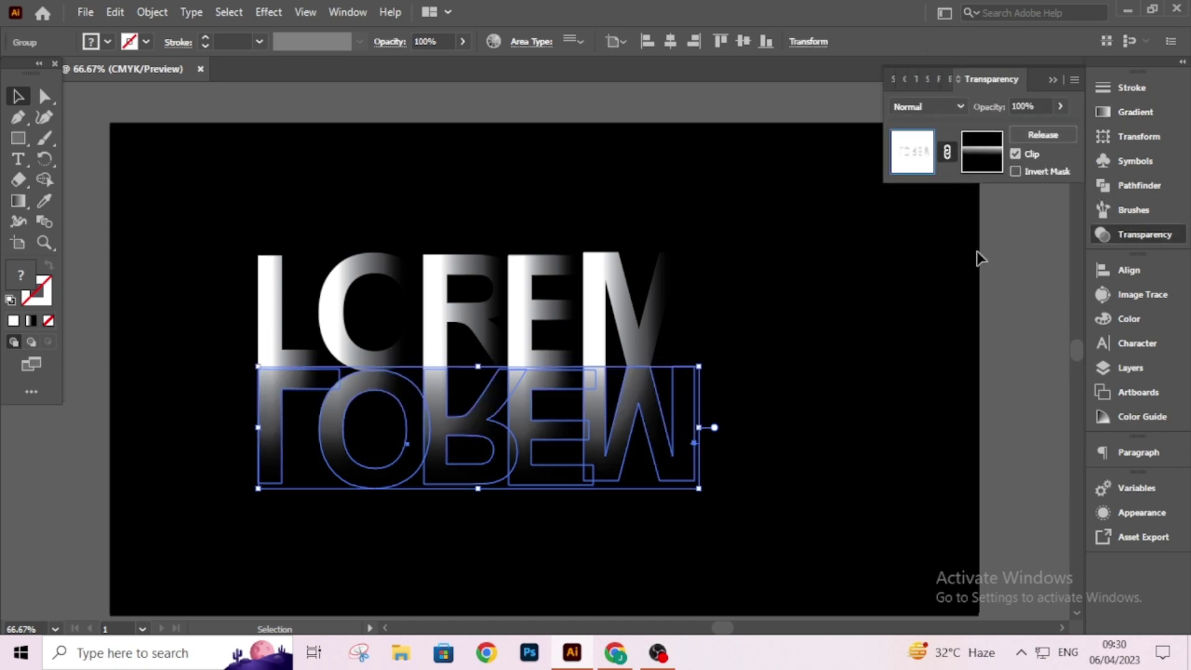
Set the masked reflection's opacity to 30%.
click(1041, 107)
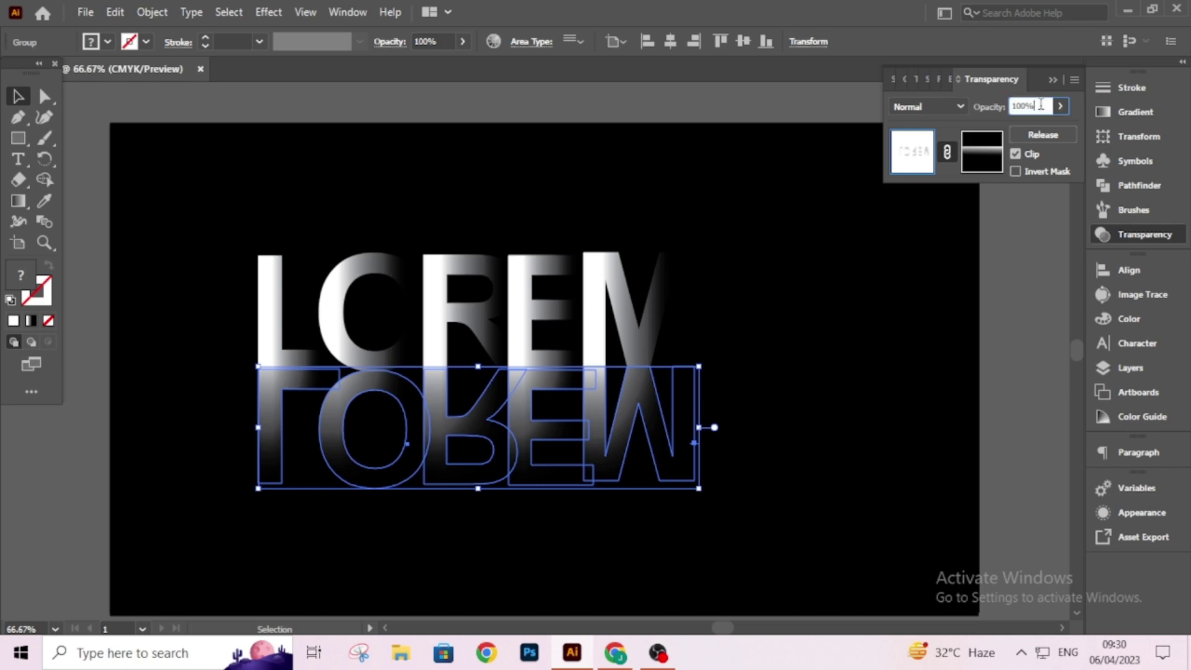
text(6)
key(BackSpace)
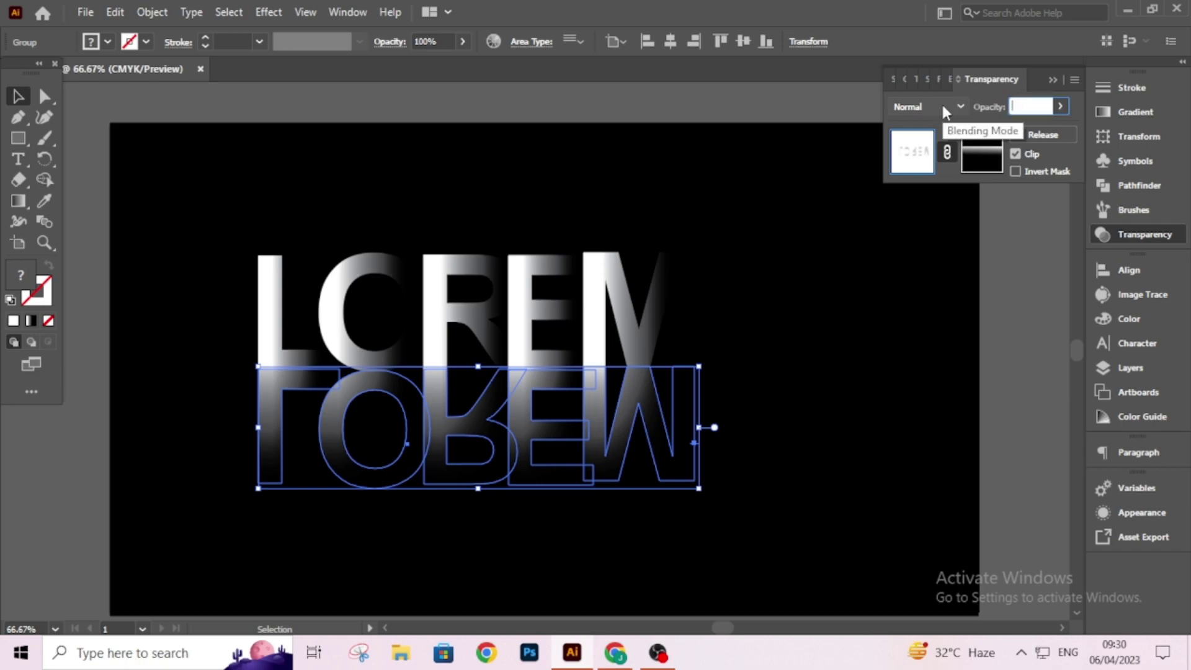
text(30)
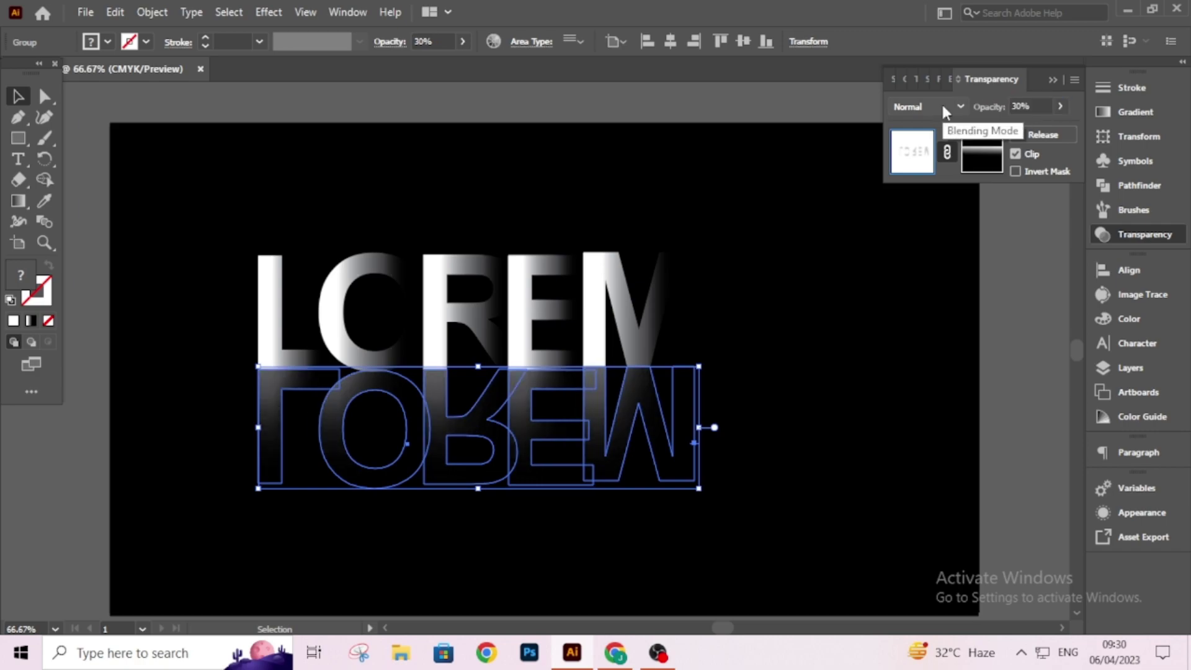
key(Return)
click(776, 361)
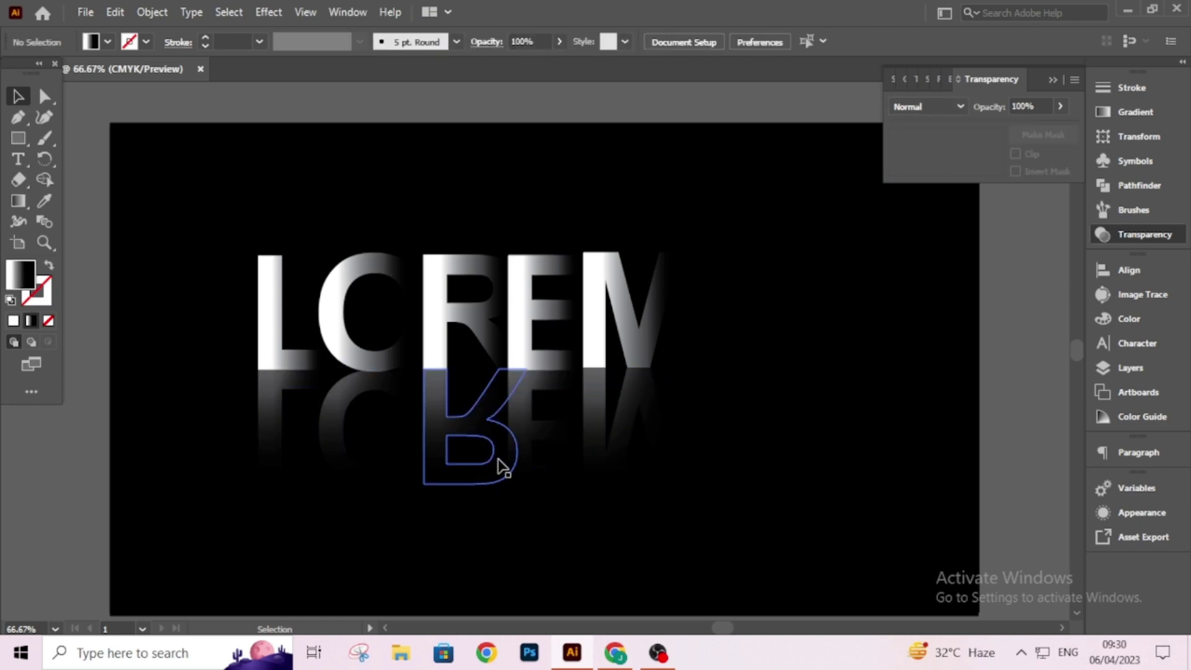
drag(232, 403, 612, 431)
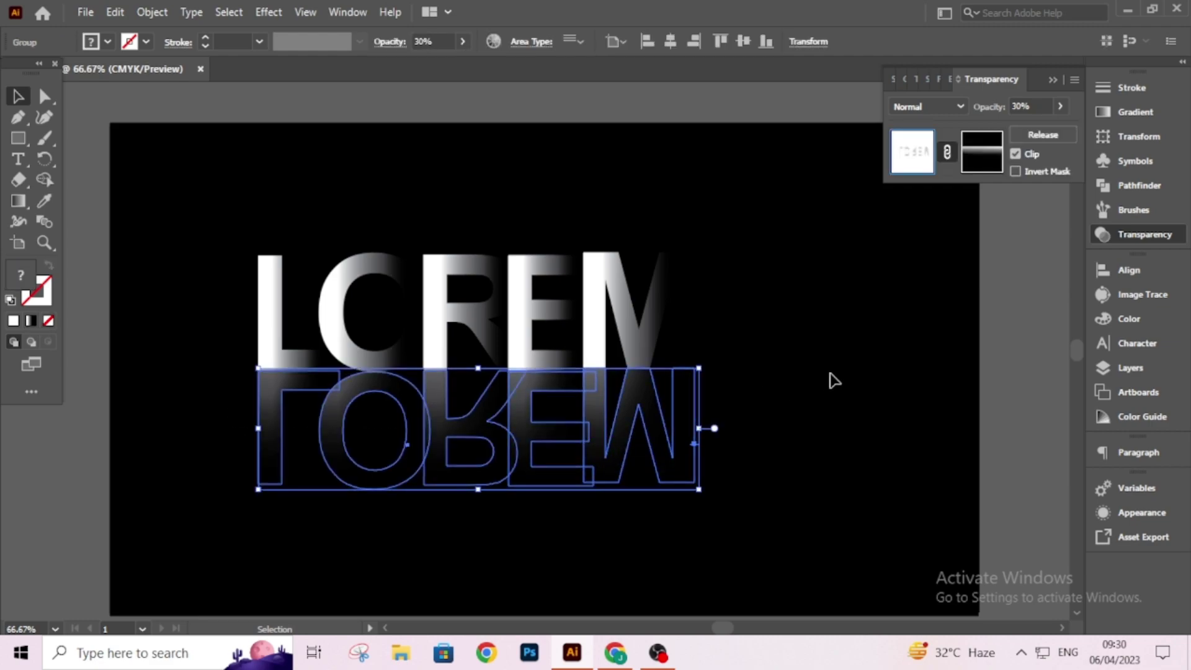
click(832, 380)
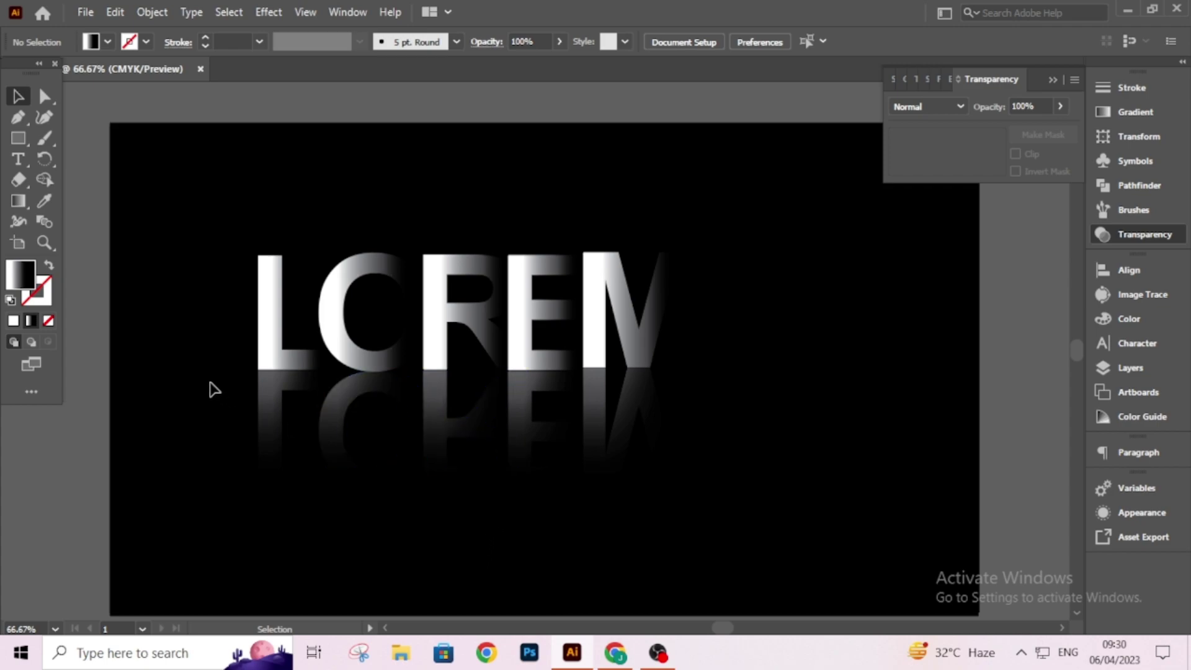
ctrl+click(246, 414)
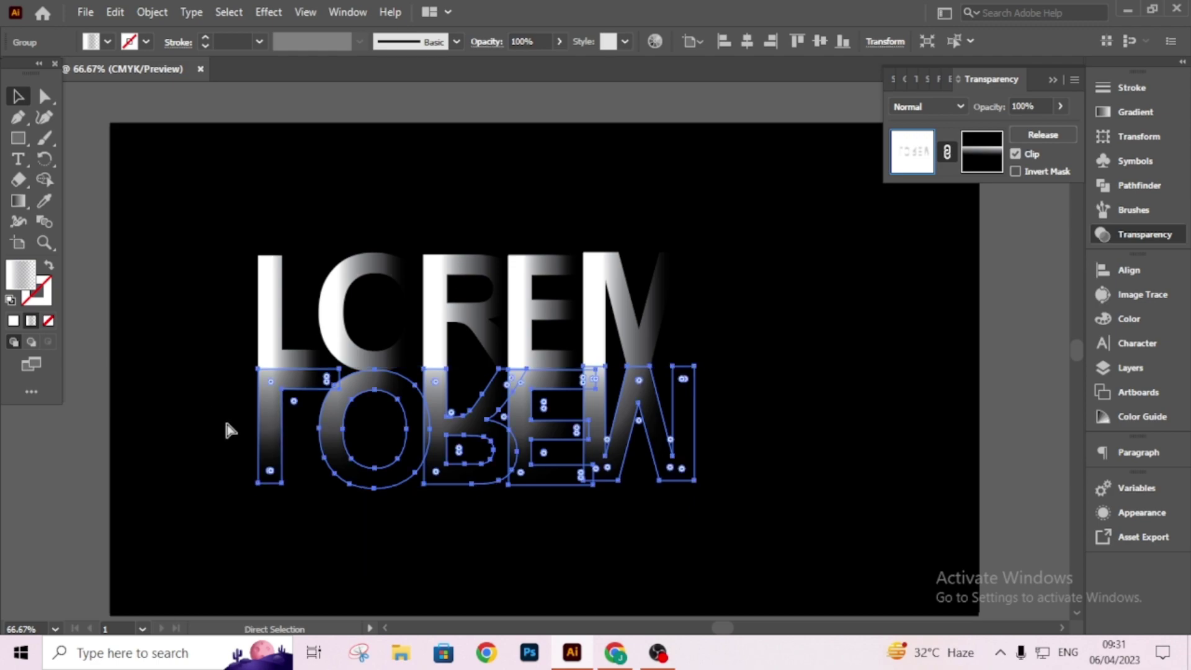
Undo the reflection's opacity change, its opacity mask and the rectangle's last gradient adjustments.
key(ctrl+z)
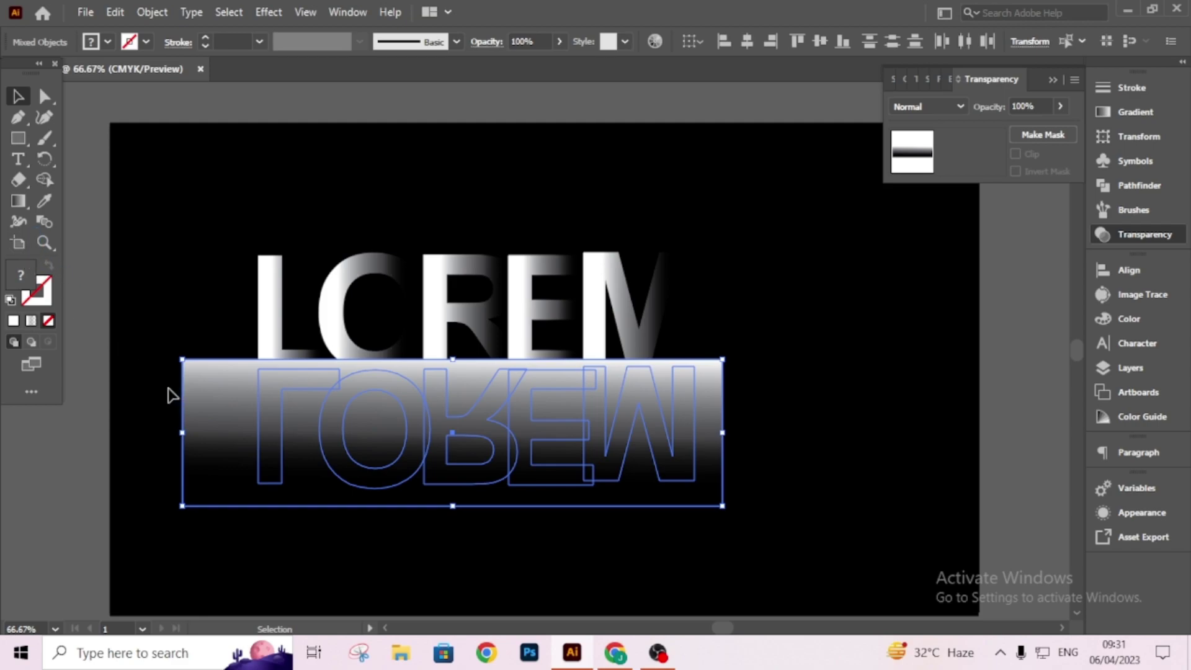
key(ctrl+z)
click(147, 371)
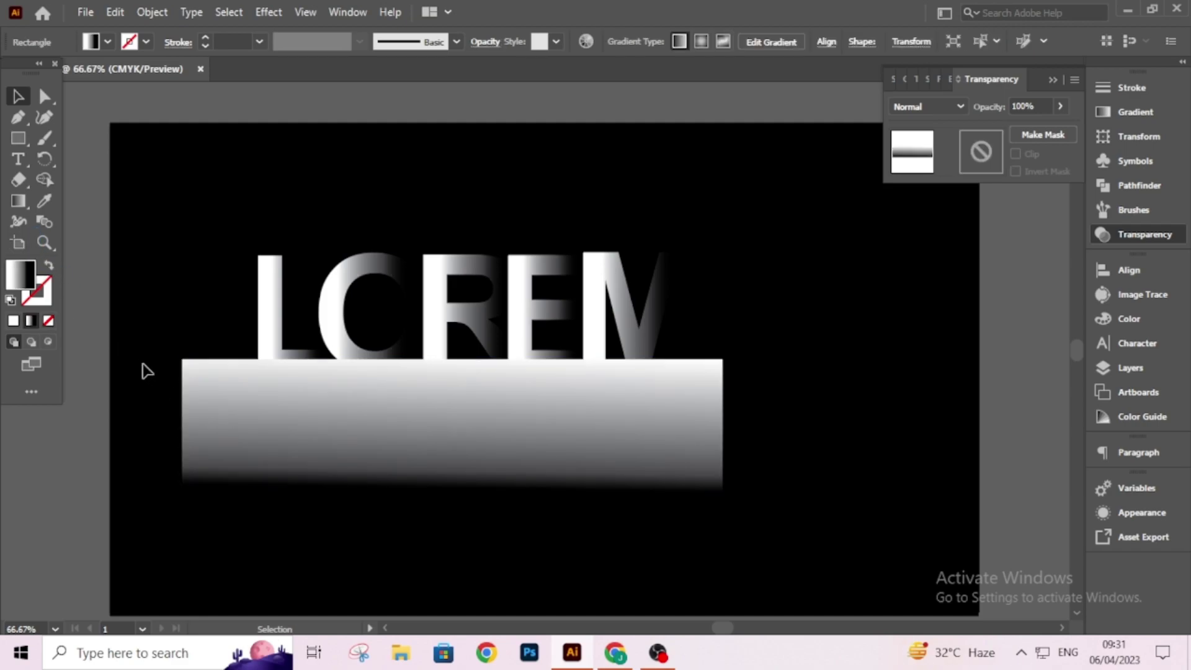
Redraw the rectangle's gradient vertically, from slightly above its upper edge to well below its base.
click(18, 201)
click(275, 408)
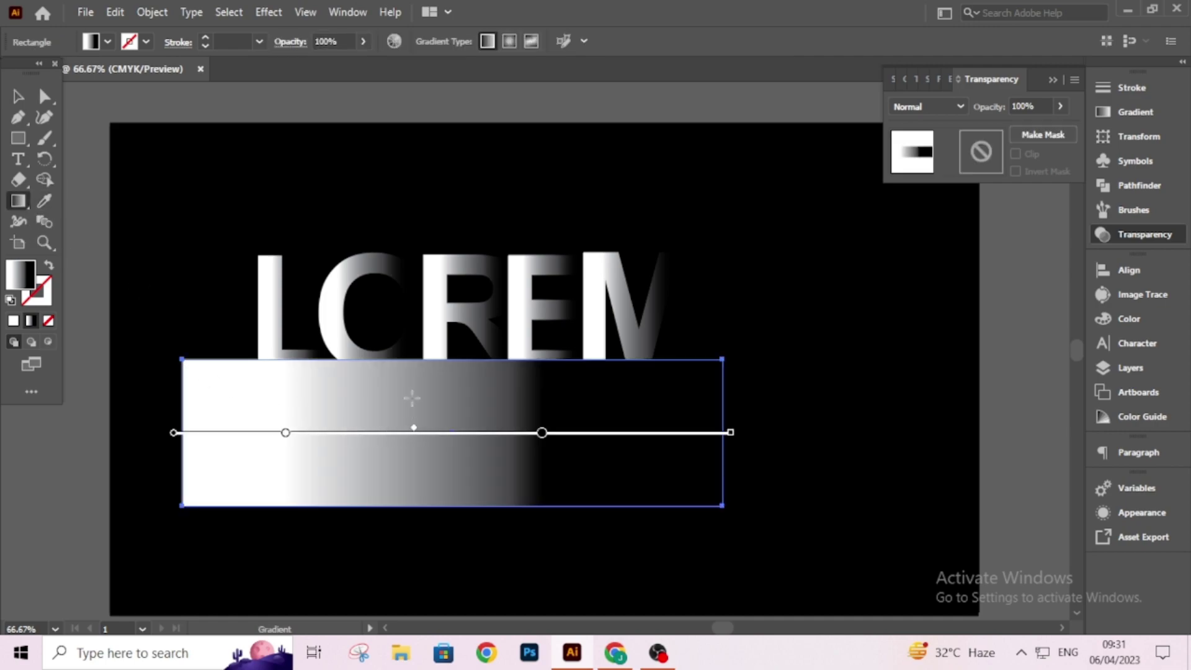
drag(451, 324, 449, 614)
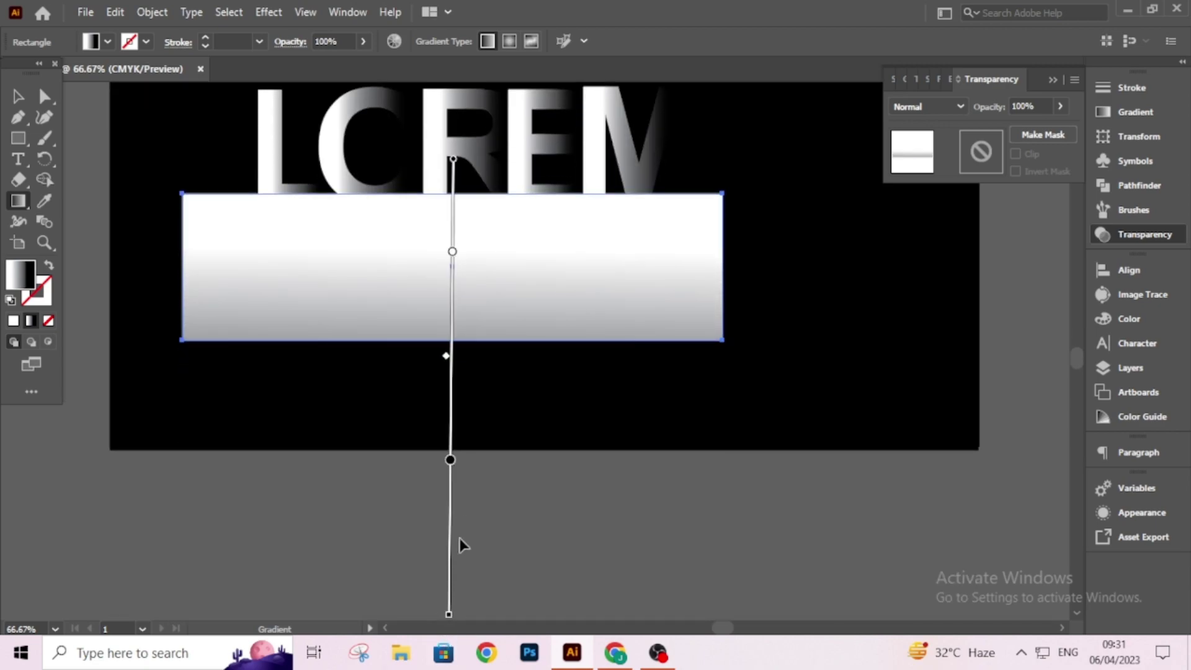
Place the gradient's white stop just inside the rectangle's upper edge and the black stop at its base, with the midpoint about halfway between them.
drag(451, 459, 451, 472)
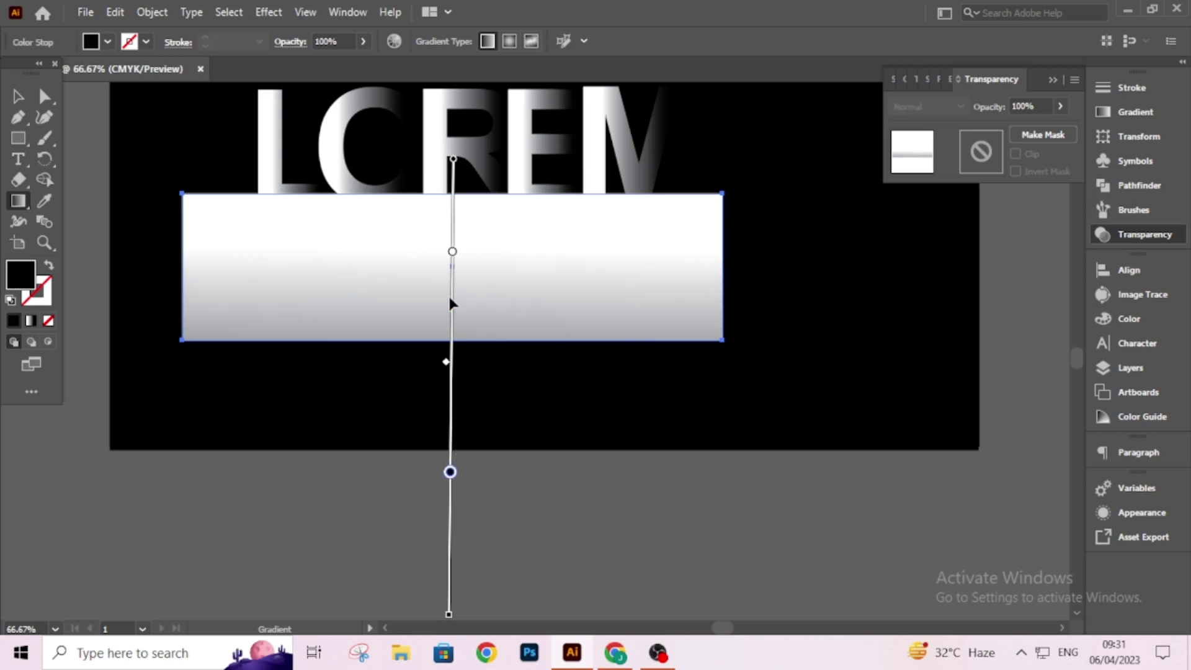
drag(452, 252, 453, 200)
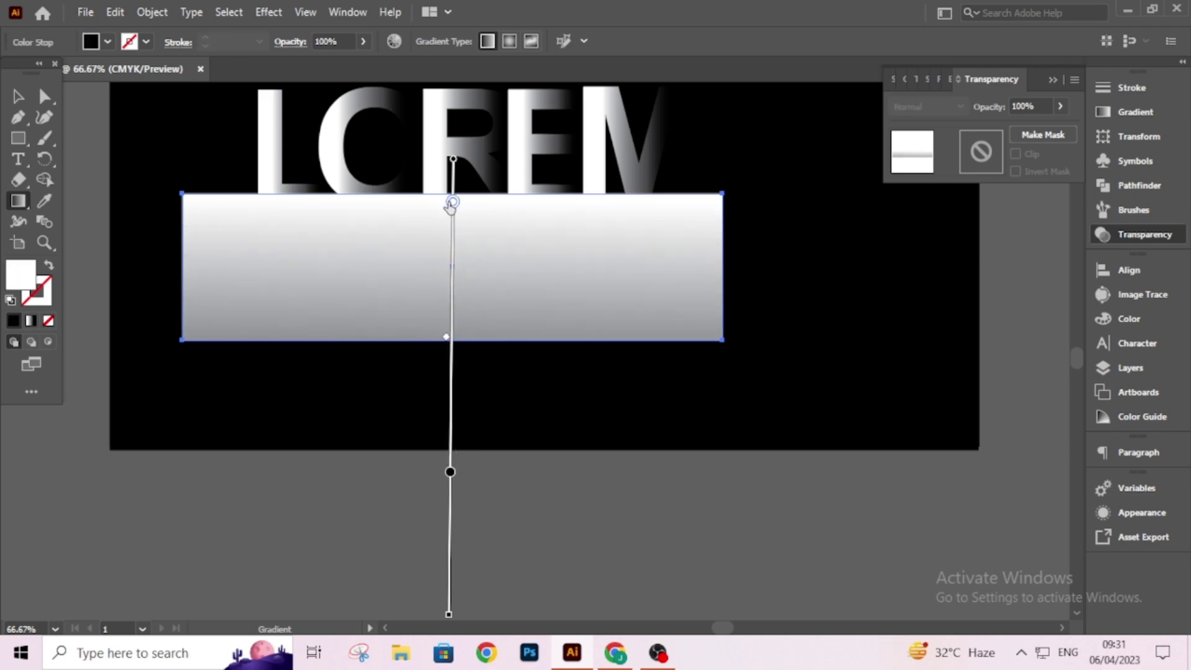
drag(451, 474, 473, 346)
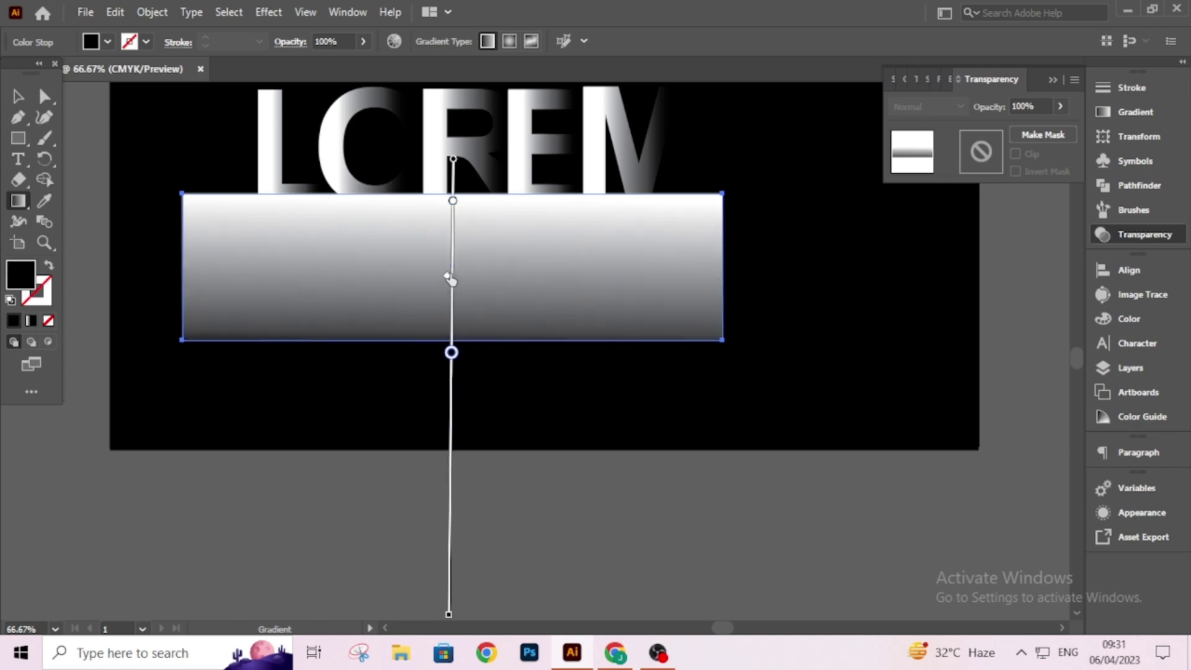
drag(451, 283, 450, 268)
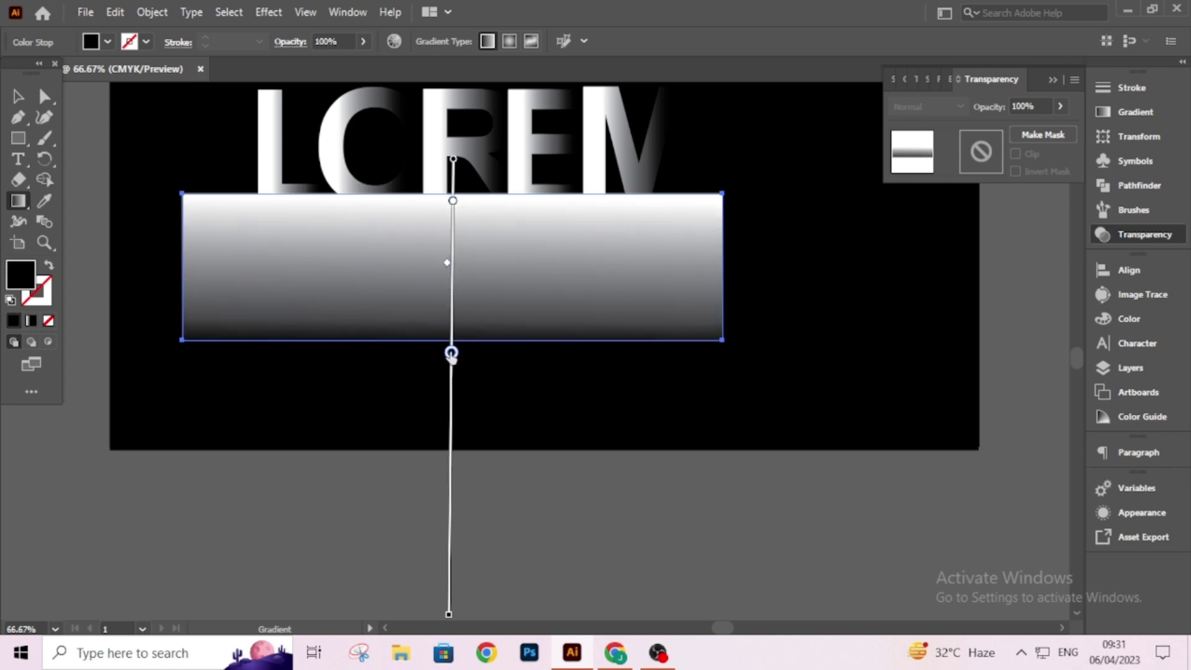
drag(451, 352, 451, 376)
drag(448, 277, 447, 251)
drag(451, 376, 452, 345)
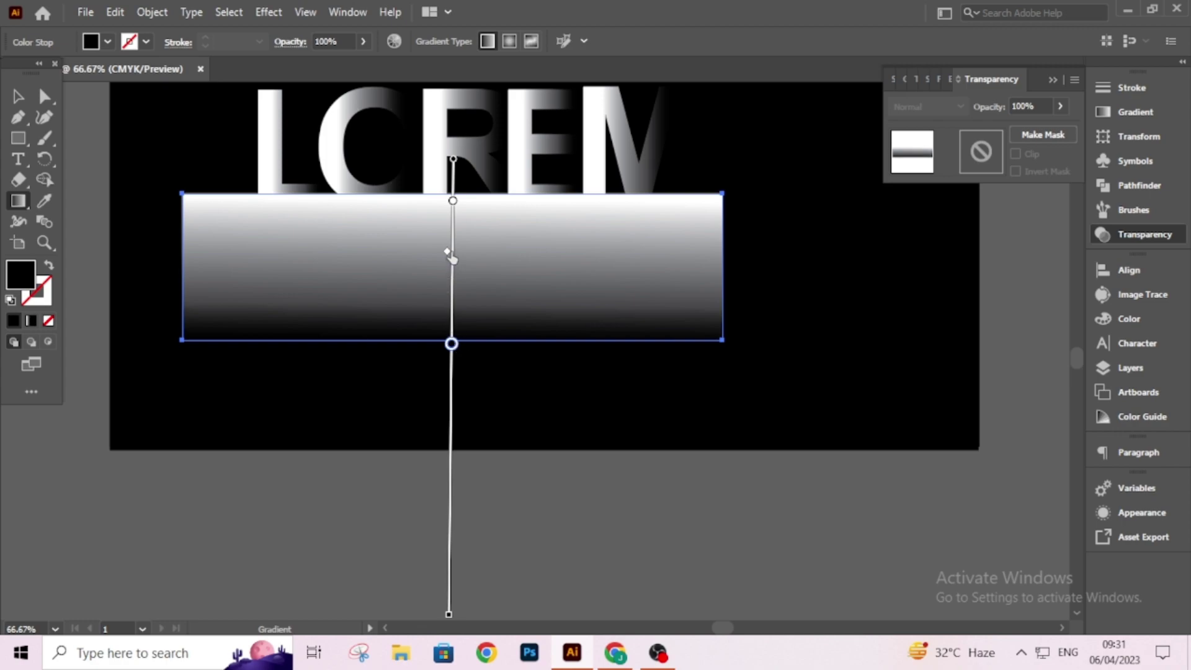
drag(452, 258, 453, 270)
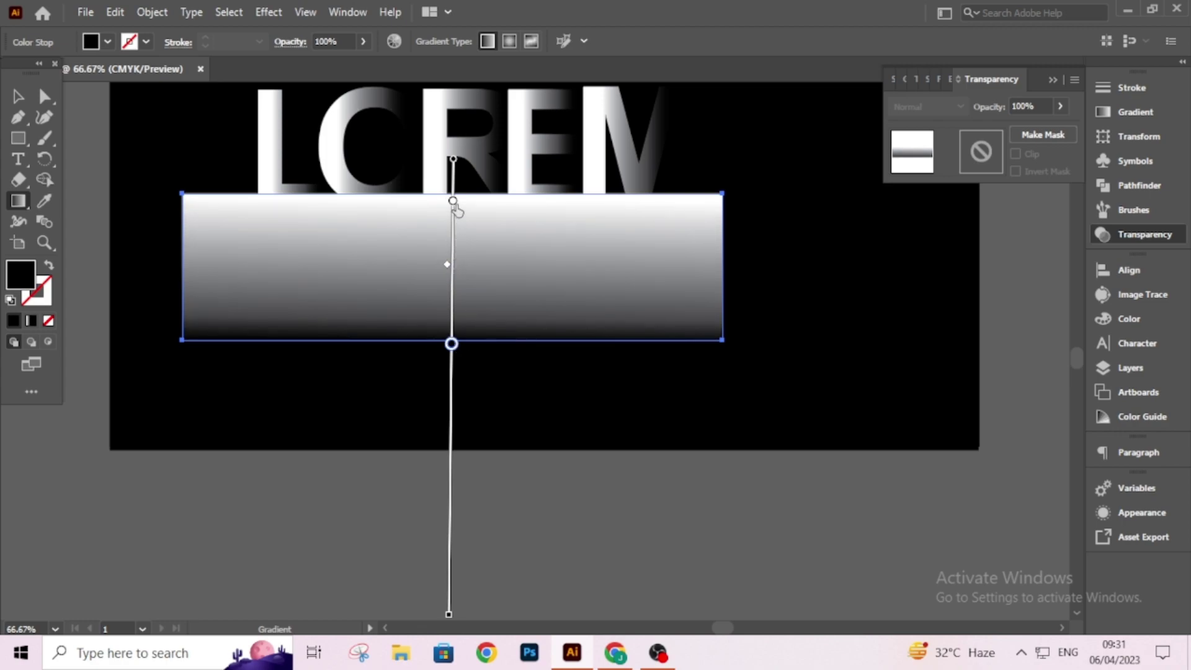
drag(453, 201, 453, 209)
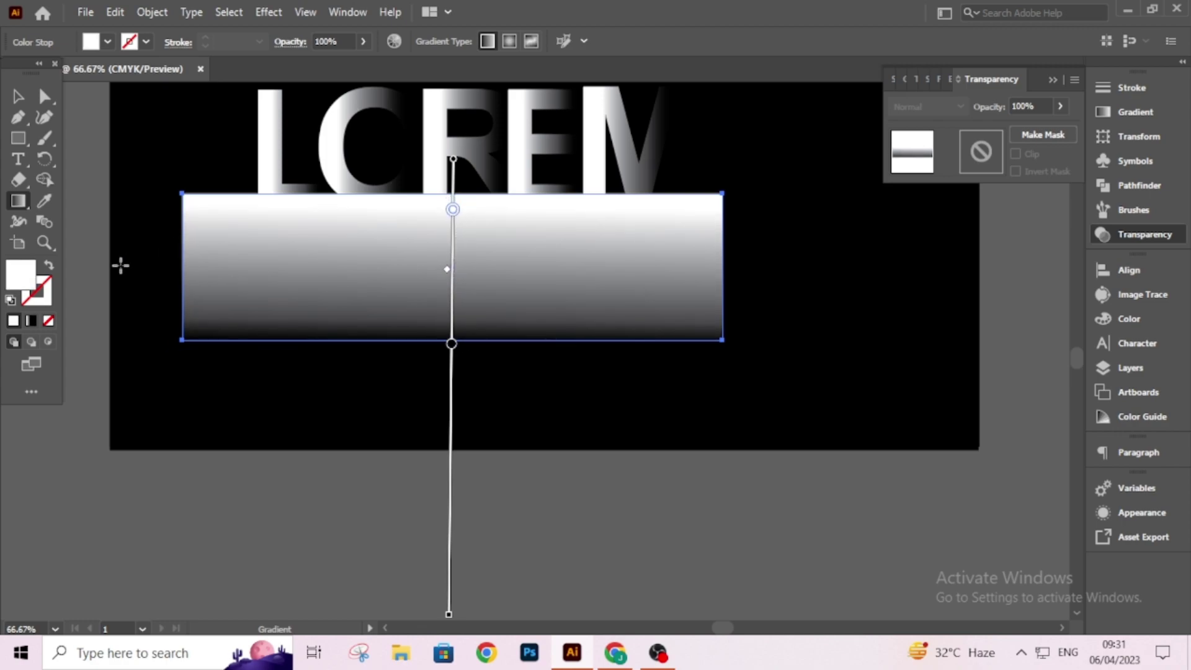
Select the adjusted gradient rectangle together with the reflected letters and make a new opacity mask from them.
click(17, 96)
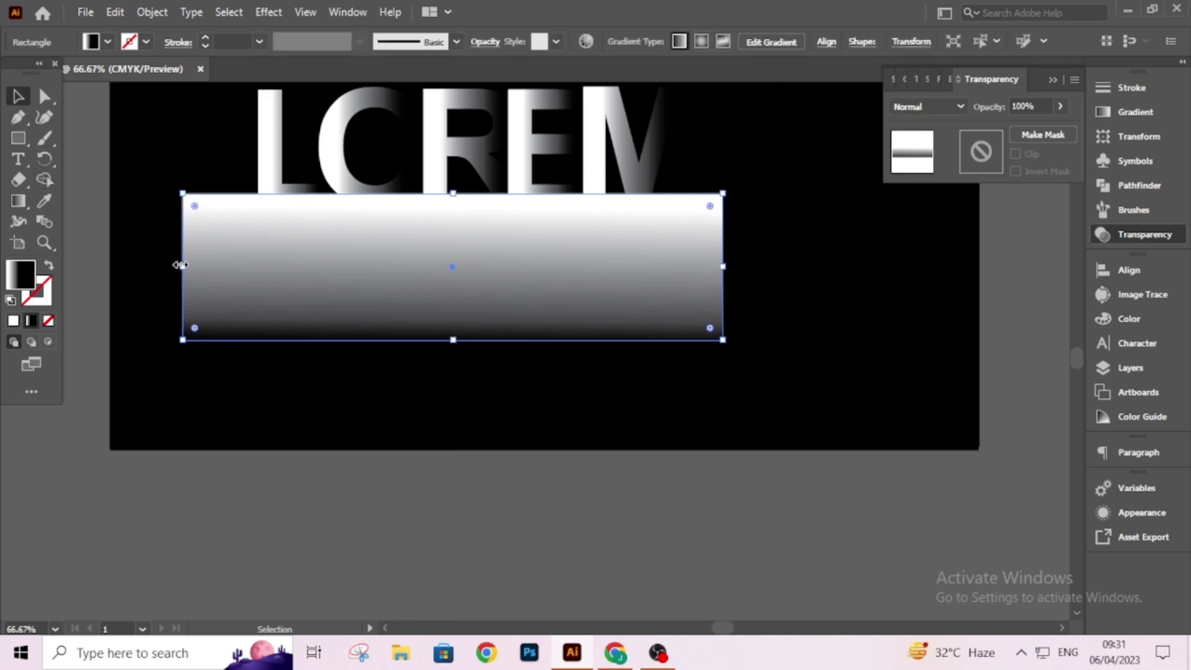
drag(121, 232, 756, 318)
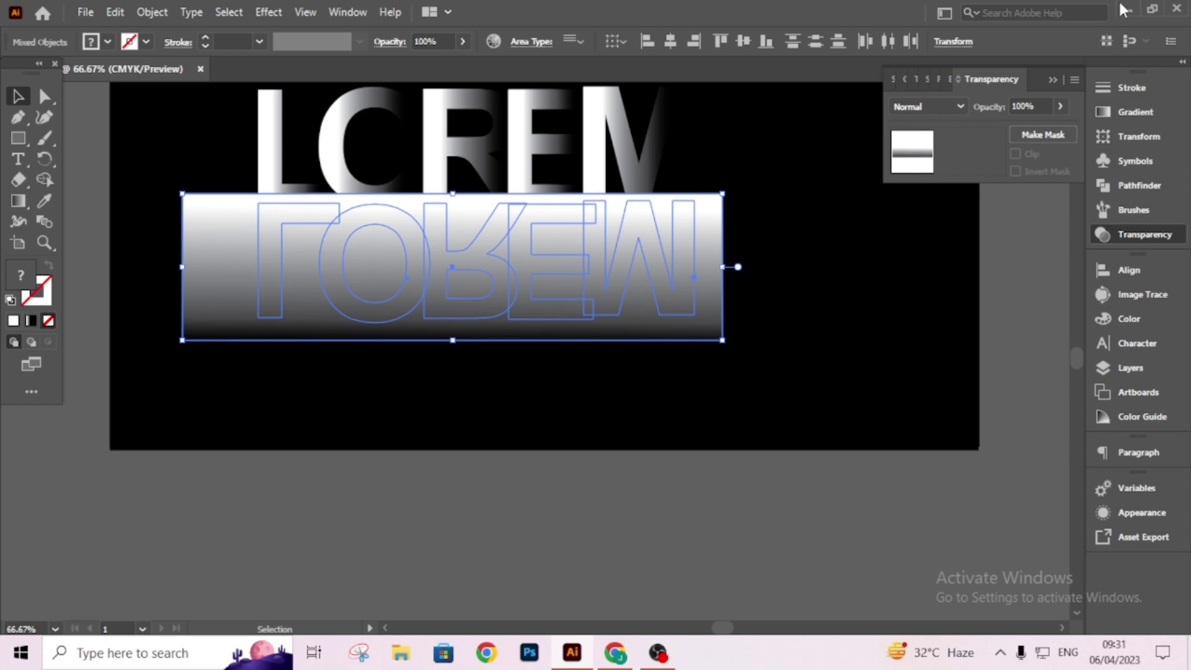
click(1056, 136)
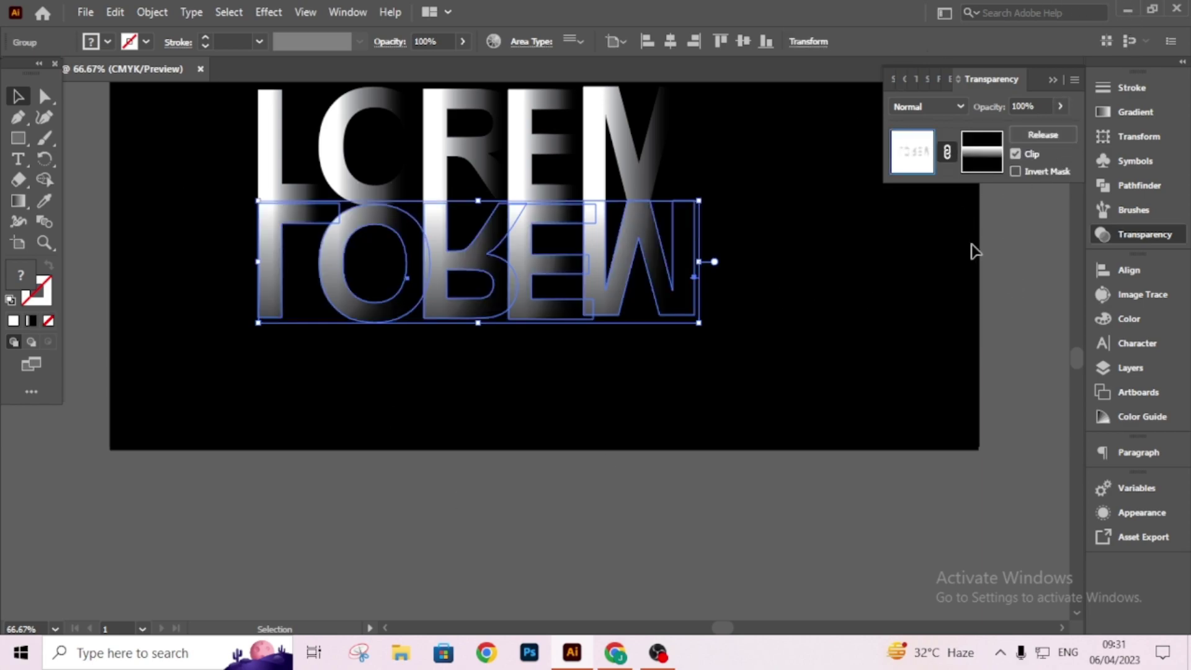
Lower the opacity of the newly masked reflection to 30% and deselect it.
click(1044, 104)
text(30)
key(Return)
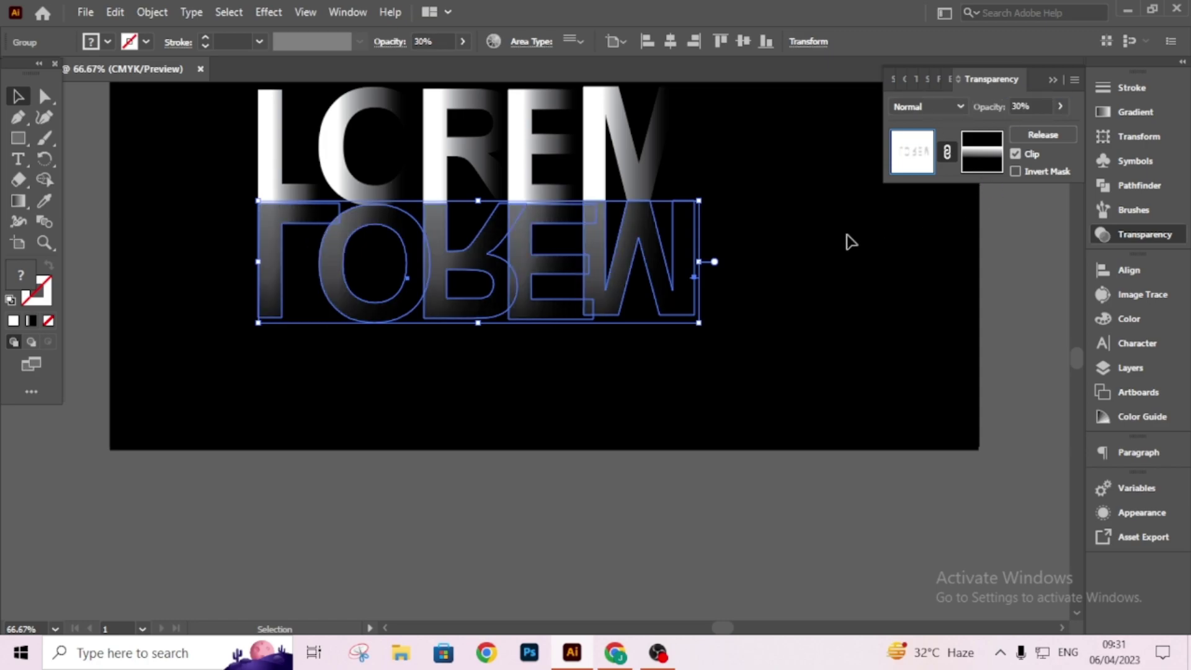
click(869, 261)
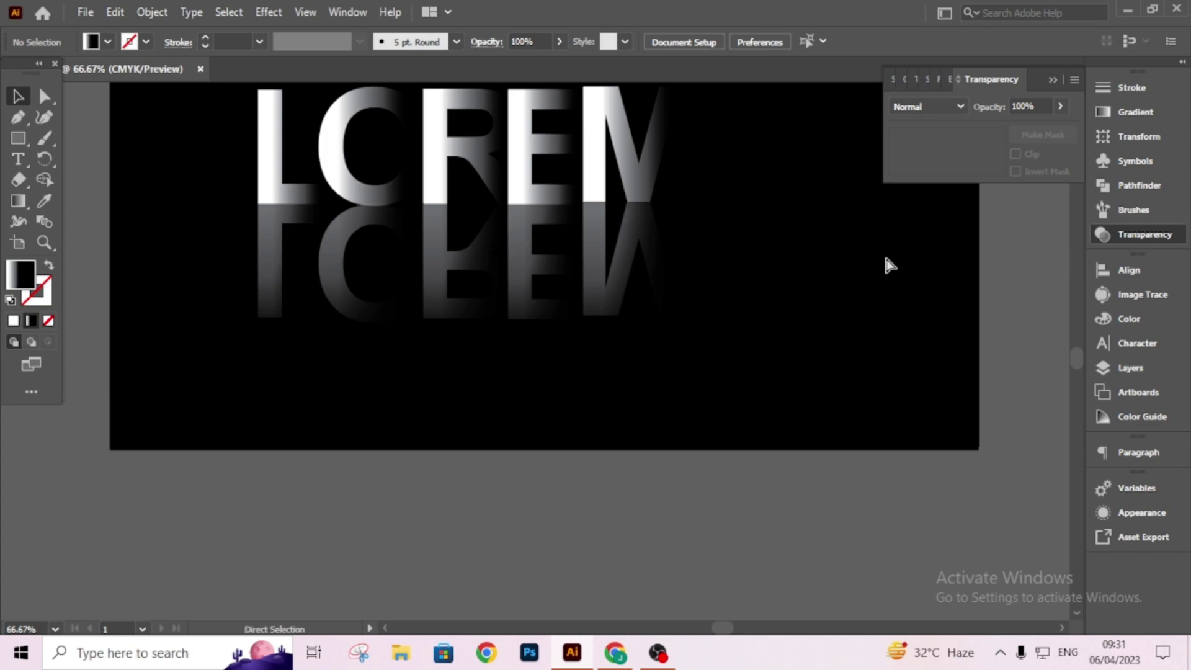
key(ctrl+minus)
key(ctrl+minus)
key(ctrl+minus)
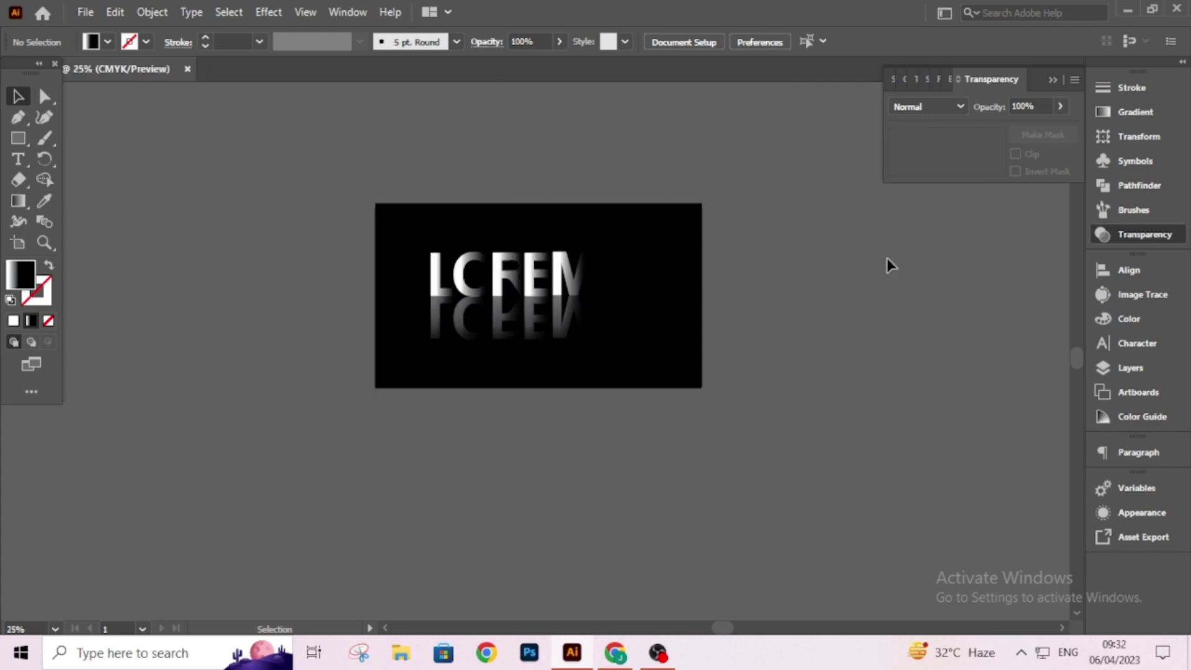